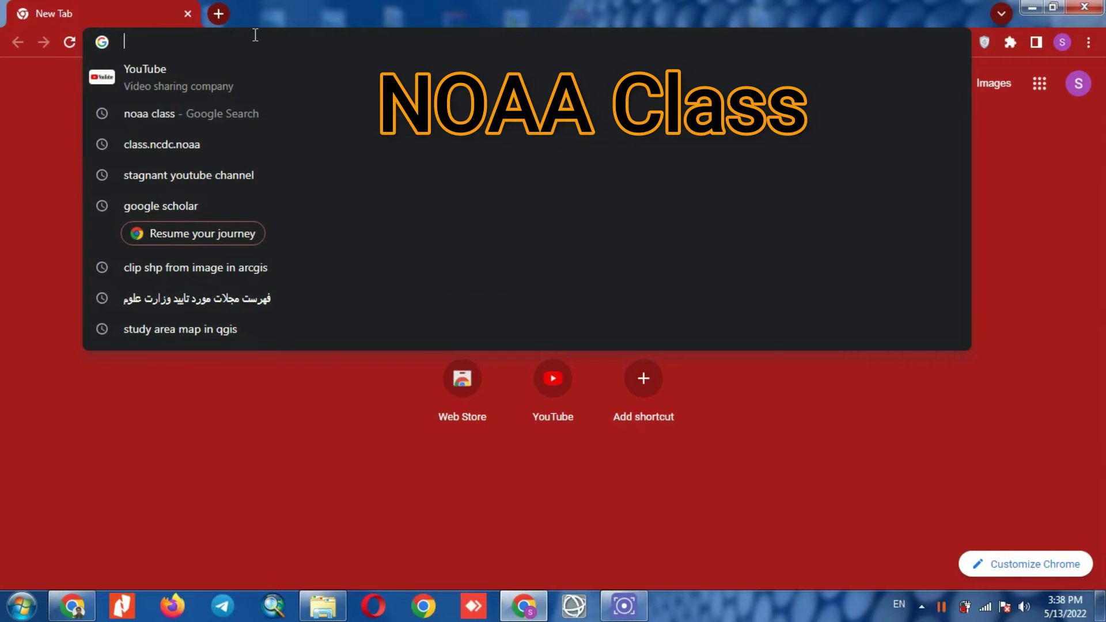
# Search Google for 'noaa class'.
pyautogui.write('noaa class')
pyautogui.press('Return')
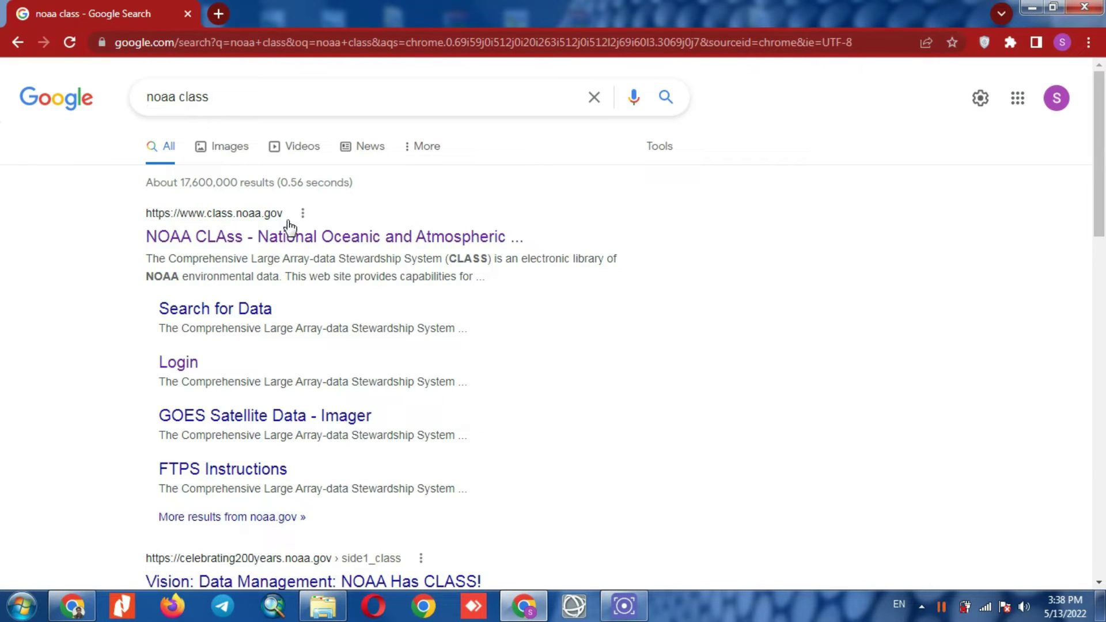
# Open the NOAA CLASS site from the results and bring up the guest User Profile registration form.
pyautogui.click(347, 240)
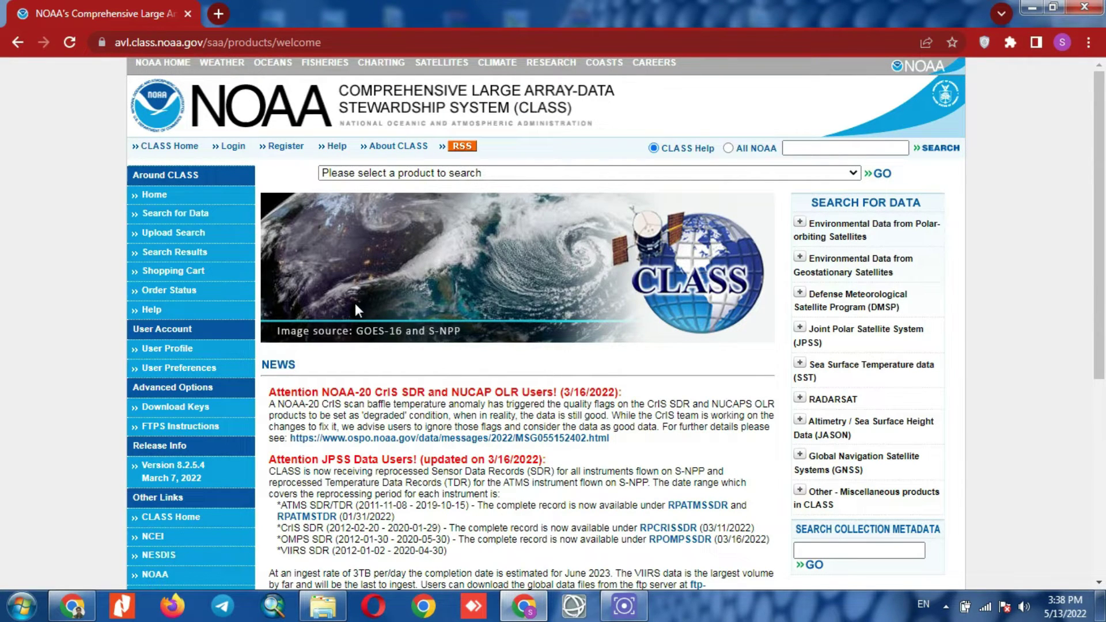
pyautogui.click(286, 148)
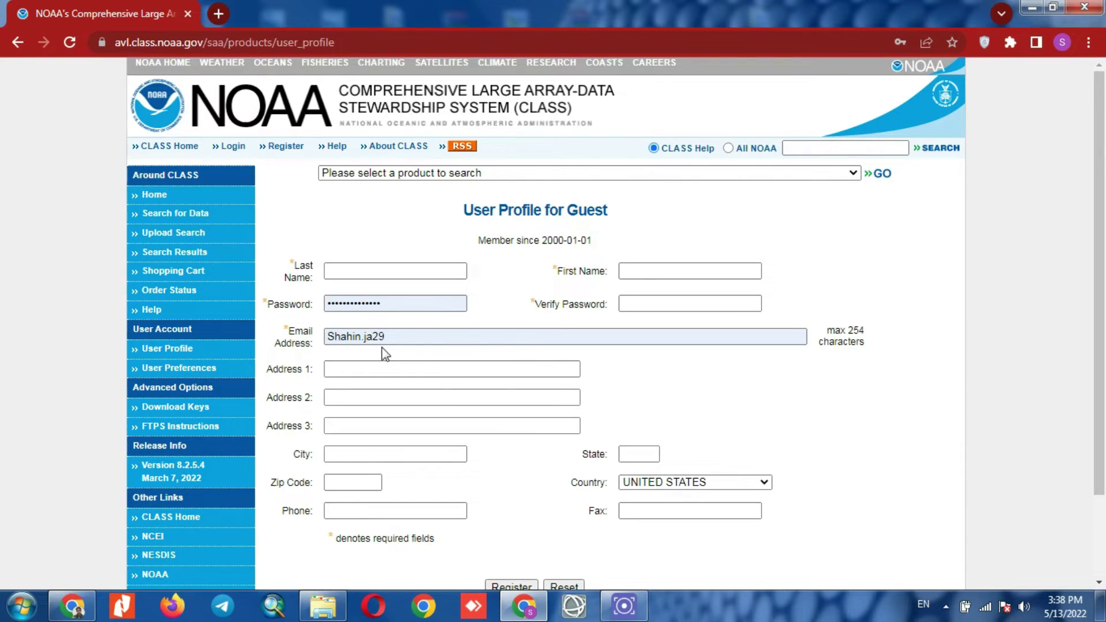
pyautogui.scroll(-2, 385, 353)
pyautogui.scroll(2, 506, 483)
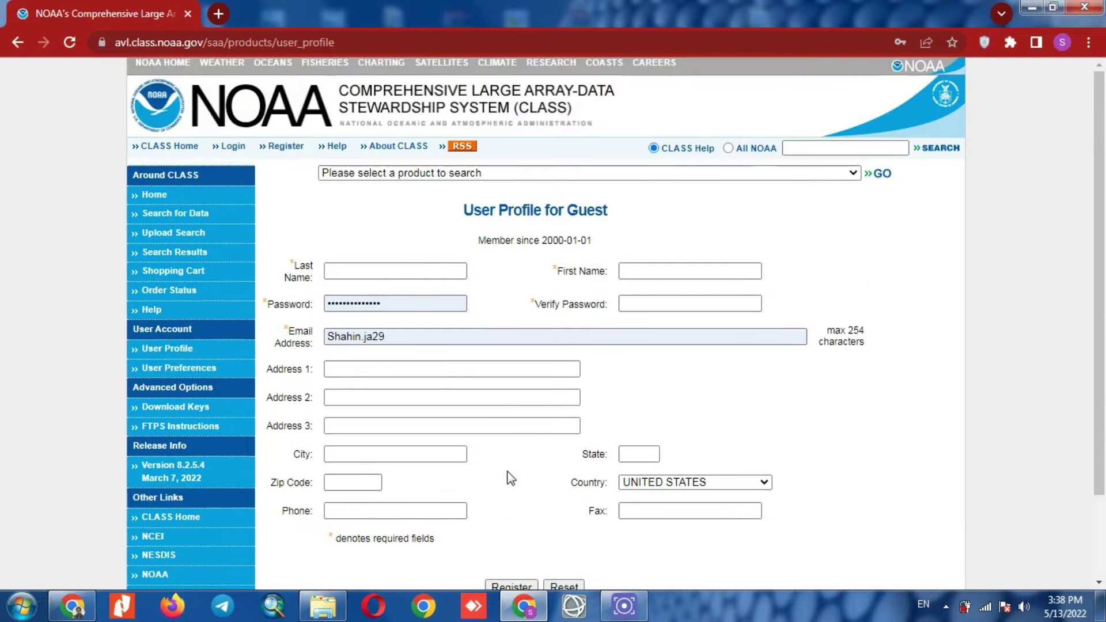
# Log in to NOAA CLASS with the account details and return to CLASS Home.
pyautogui.click(230, 148)
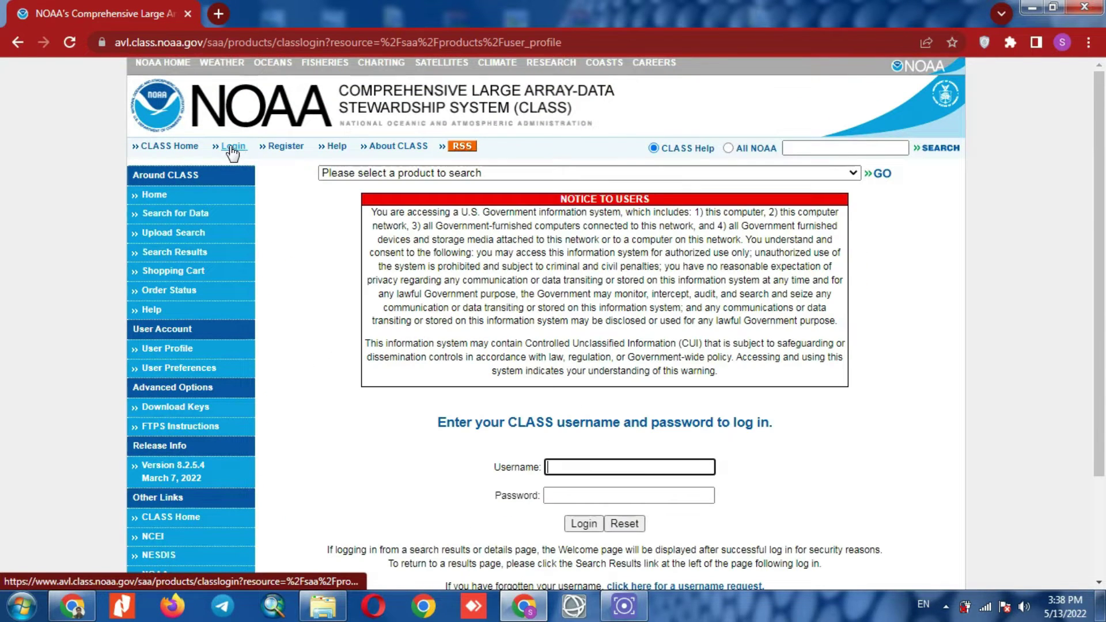
pyautogui.scroll(-2, 578, 427)
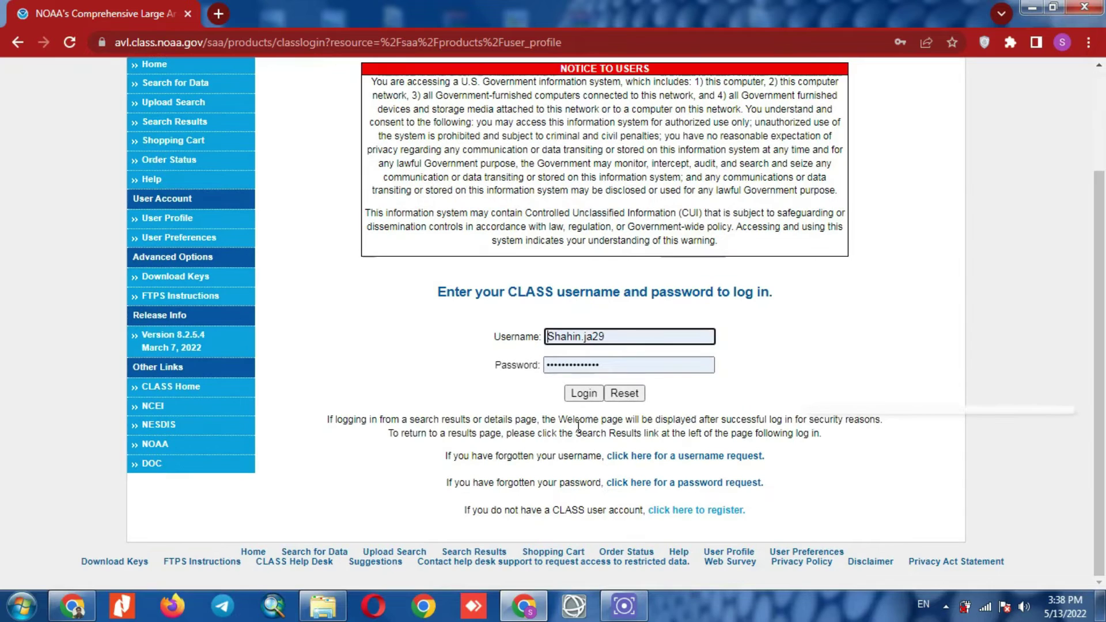
pyautogui.click(584, 394)
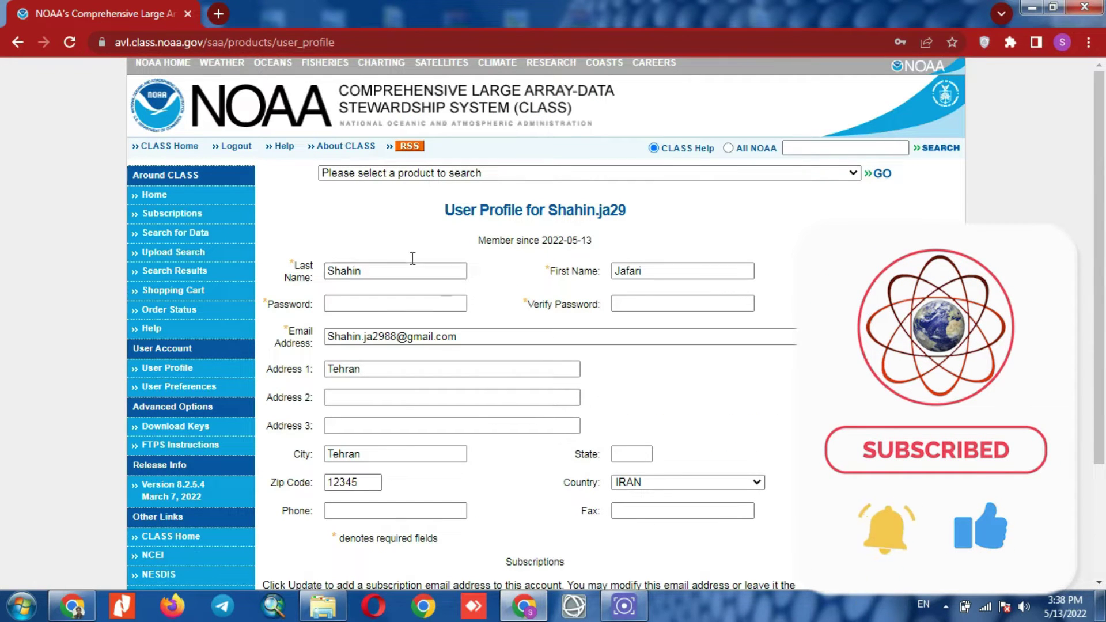
pyautogui.click(182, 150)
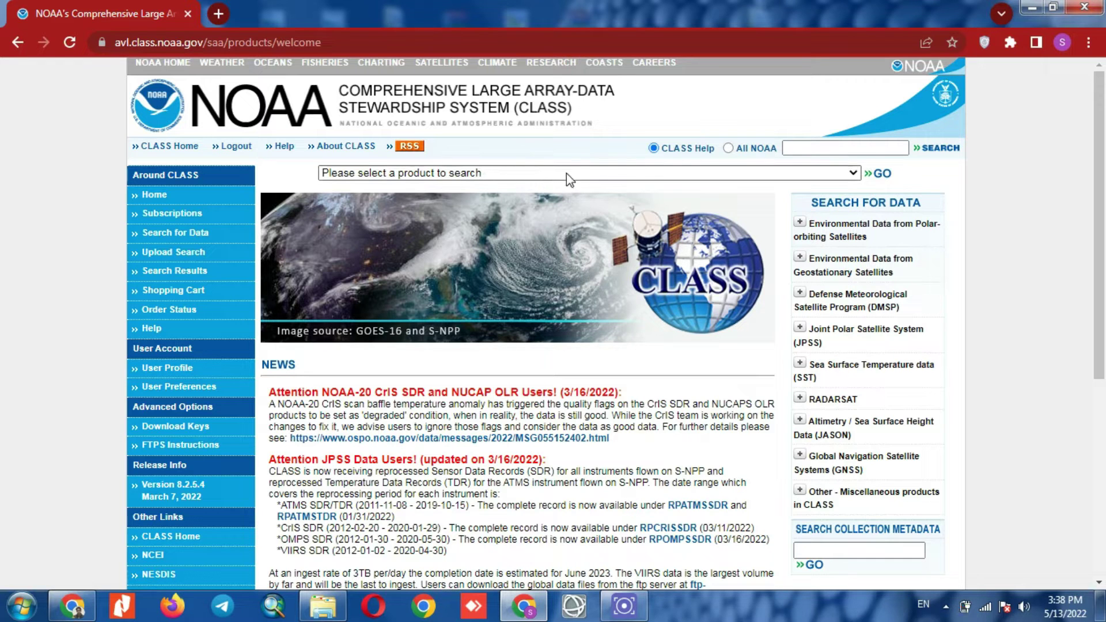
# Choose Advanced Very High Resolution Radiometer (AVHRR) as the product and go to its search page.
pyautogui.click(847, 173)
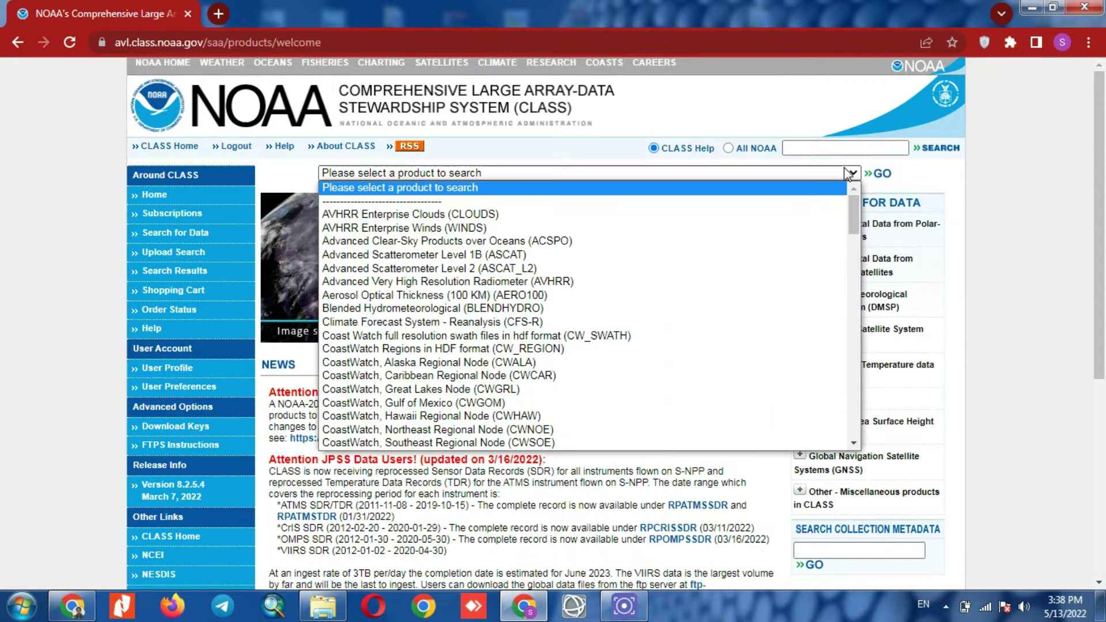
pyautogui.moveTo(852, 214); pyautogui.dragTo(839, 375)
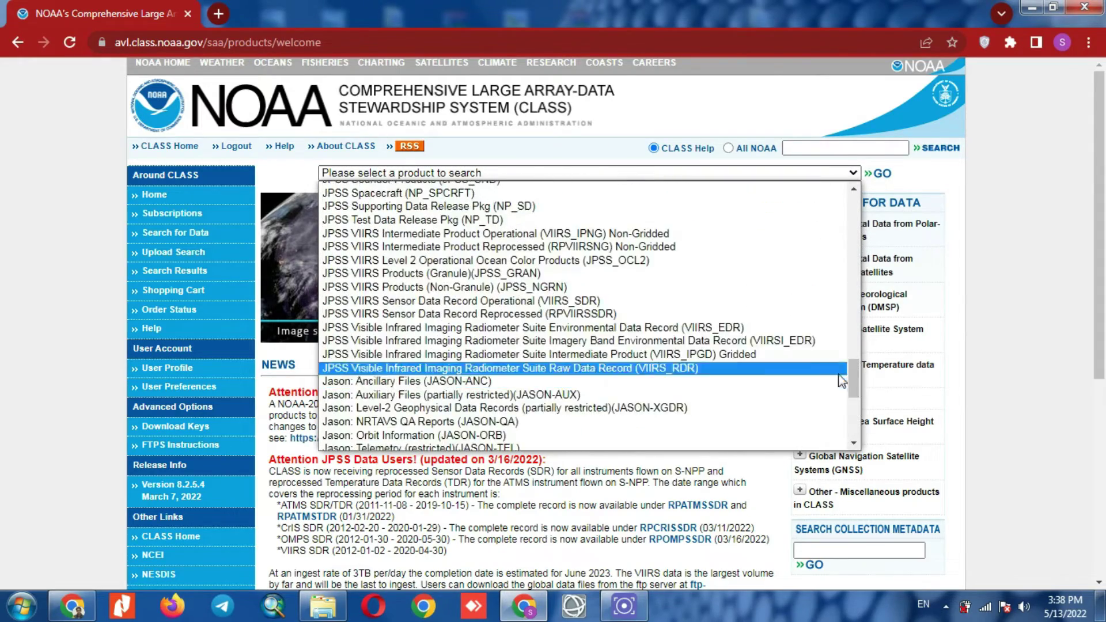
pyautogui.scroll(20, 775, 316)
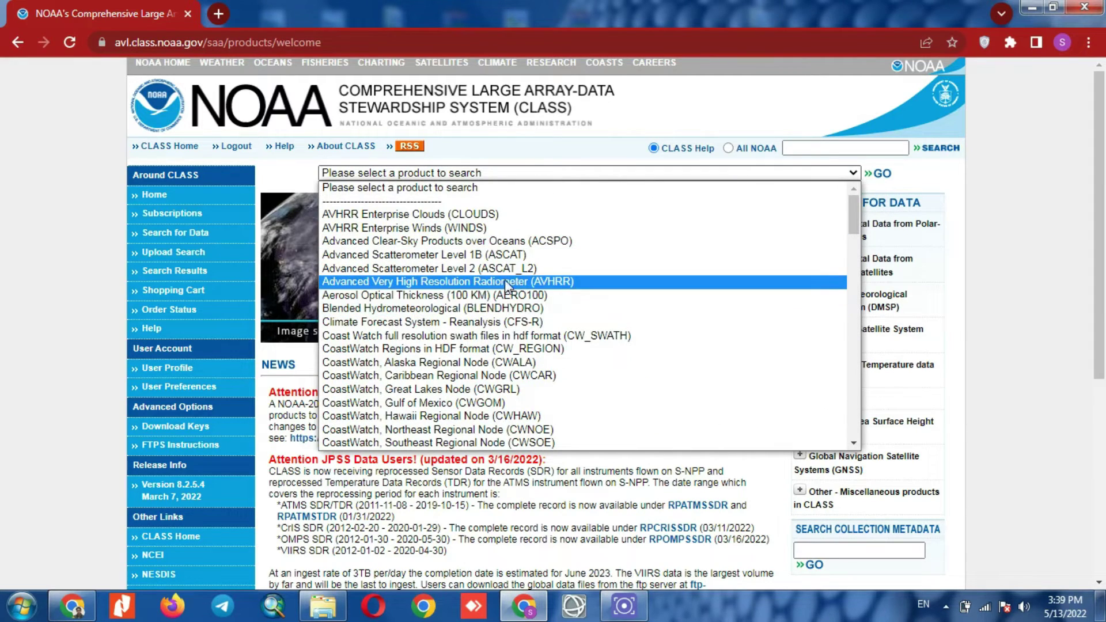
pyautogui.click(588, 283)
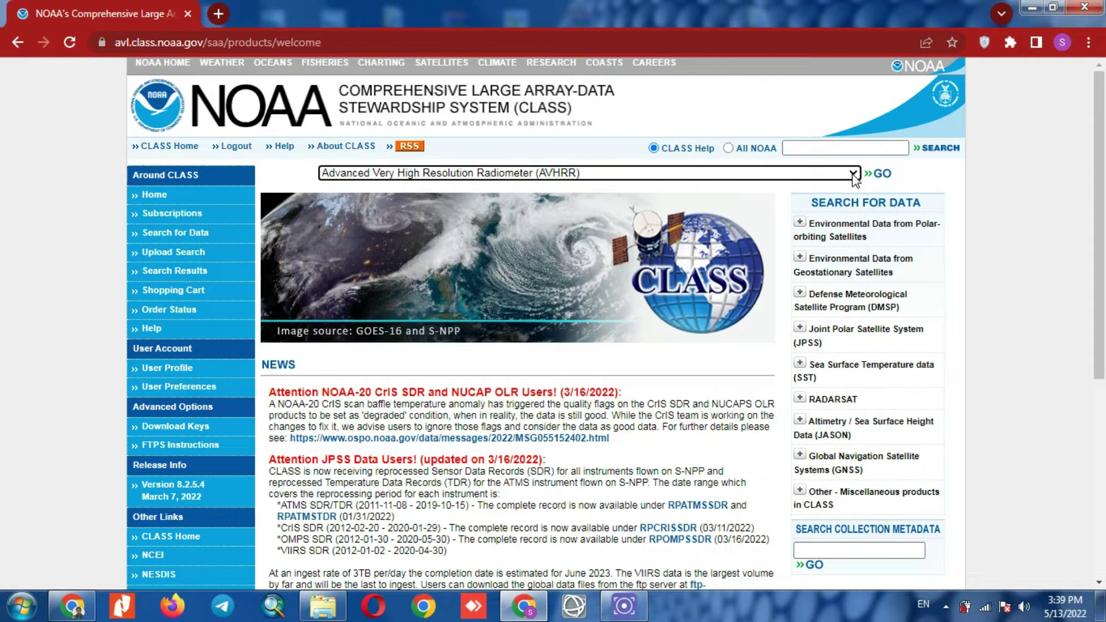
pyautogui.click(882, 175)
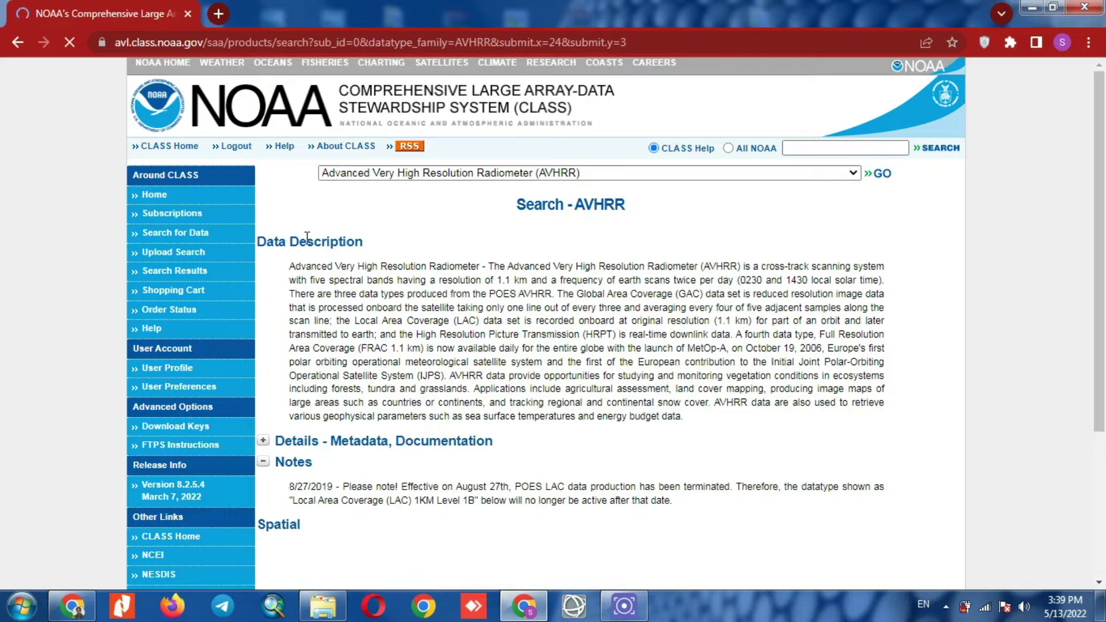
# Outline an initial search box over the Middle East on the spatial map.
pyautogui.moveTo(262, 244); pyautogui.dragTo(366, 237)
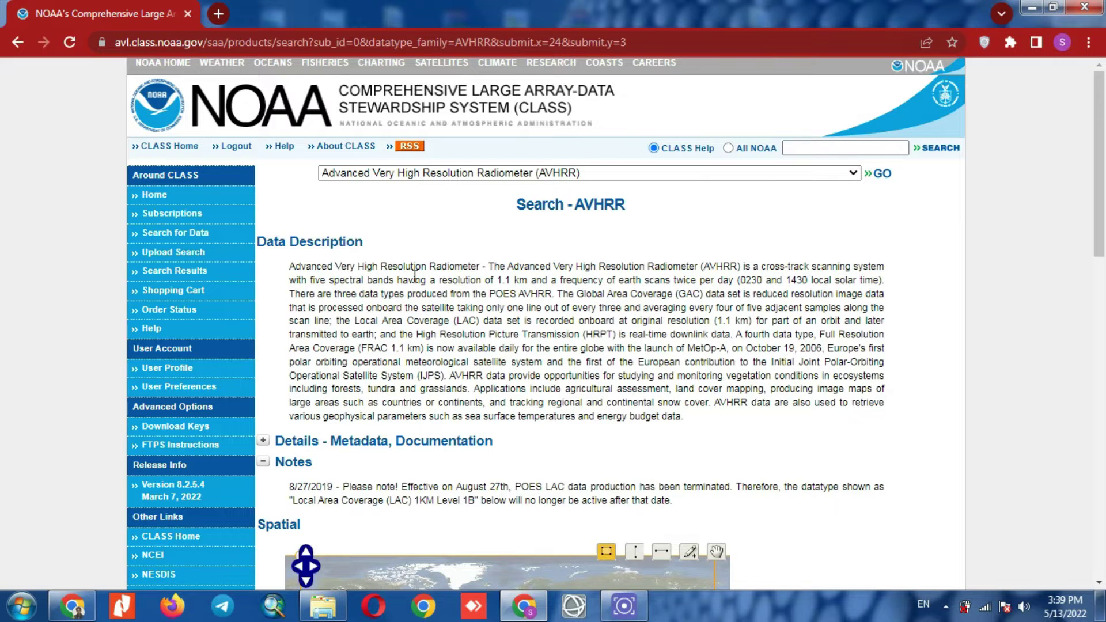
pyautogui.scroll(-3, 415, 276)
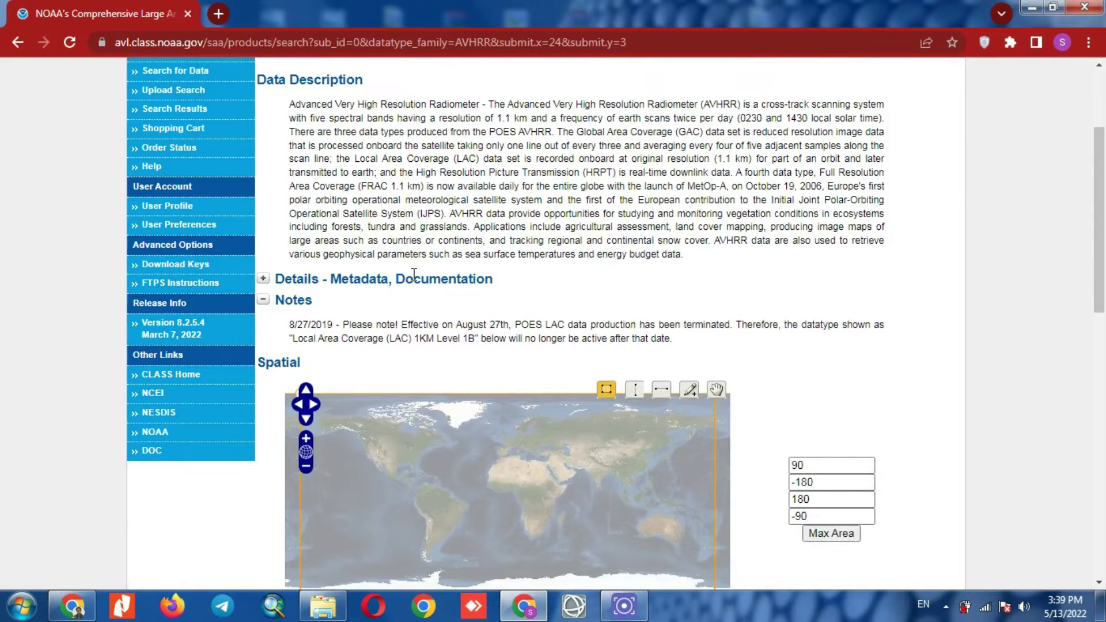
pyautogui.scroll(-3, 413, 274)
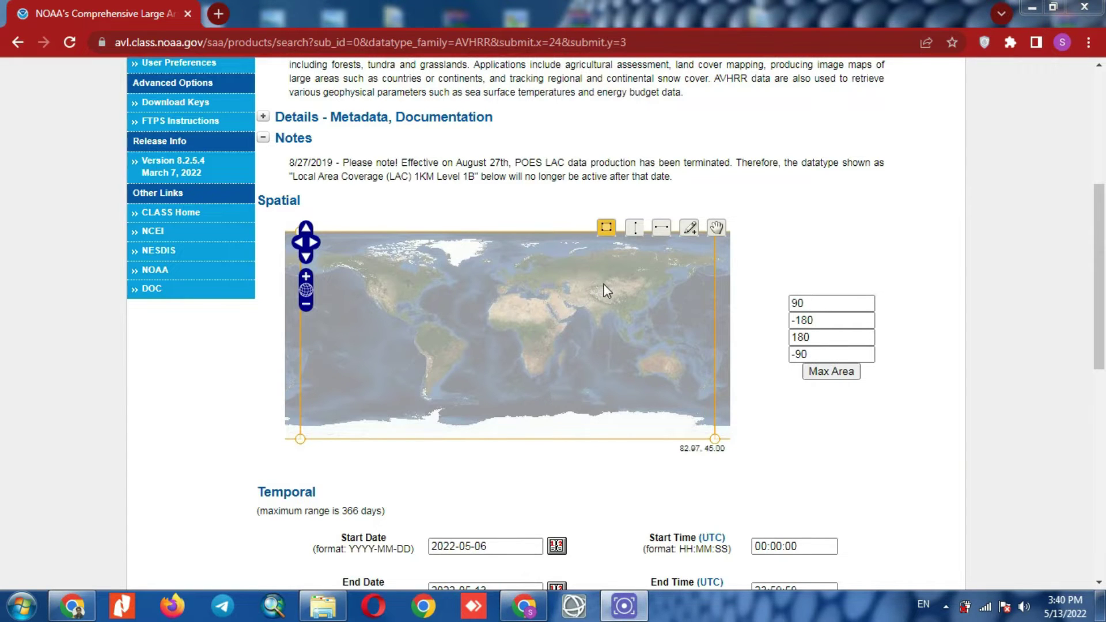
pyautogui.moveTo(590, 281); pyautogui.dragTo(556, 311)
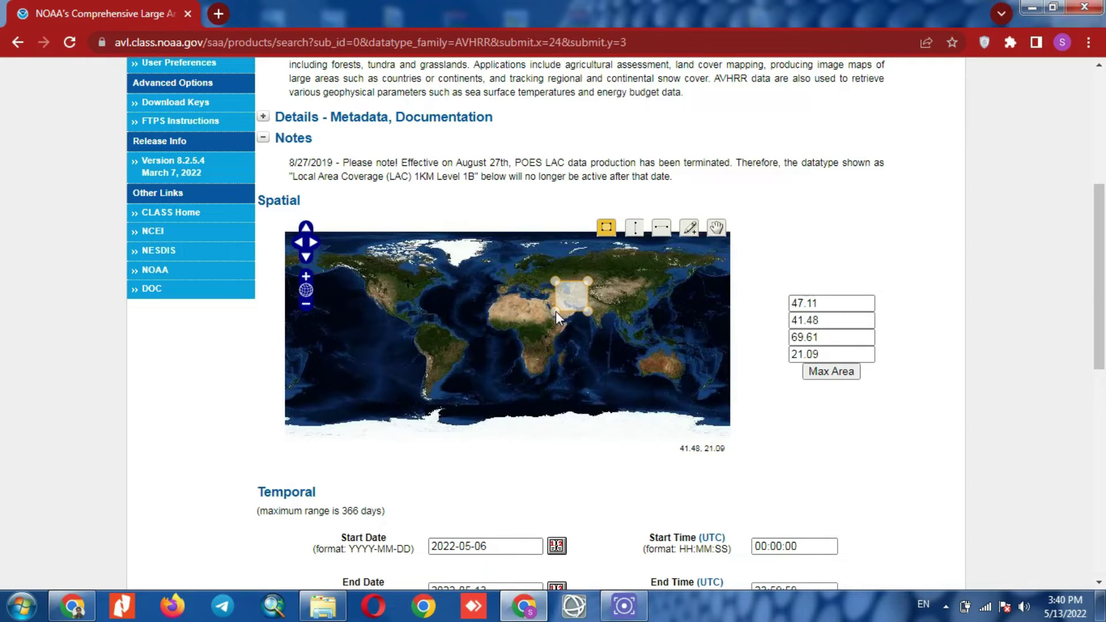
pyautogui.scroll(2, 589, 281)
pyautogui.scroll(-1, 585, 285)
pyautogui.scroll(-1, 584, 289)
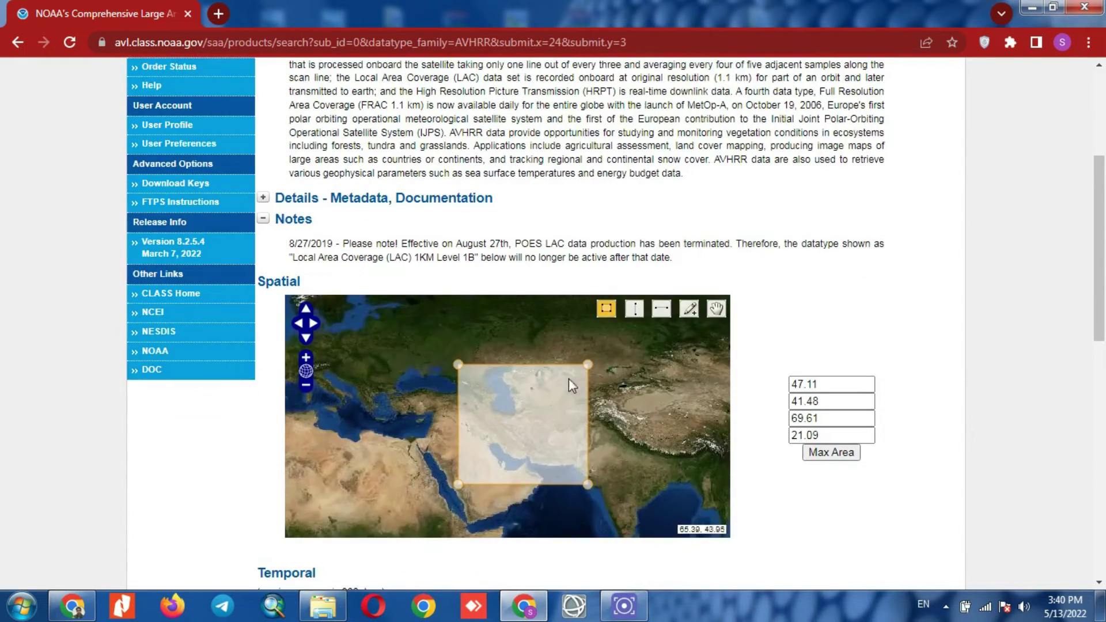
# Redraw a tighter box around Iran with bounds 40.43, 44.65, 64.16, 23.38.
pyautogui.moveTo(589, 364); pyautogui.dragTo(570, 379)
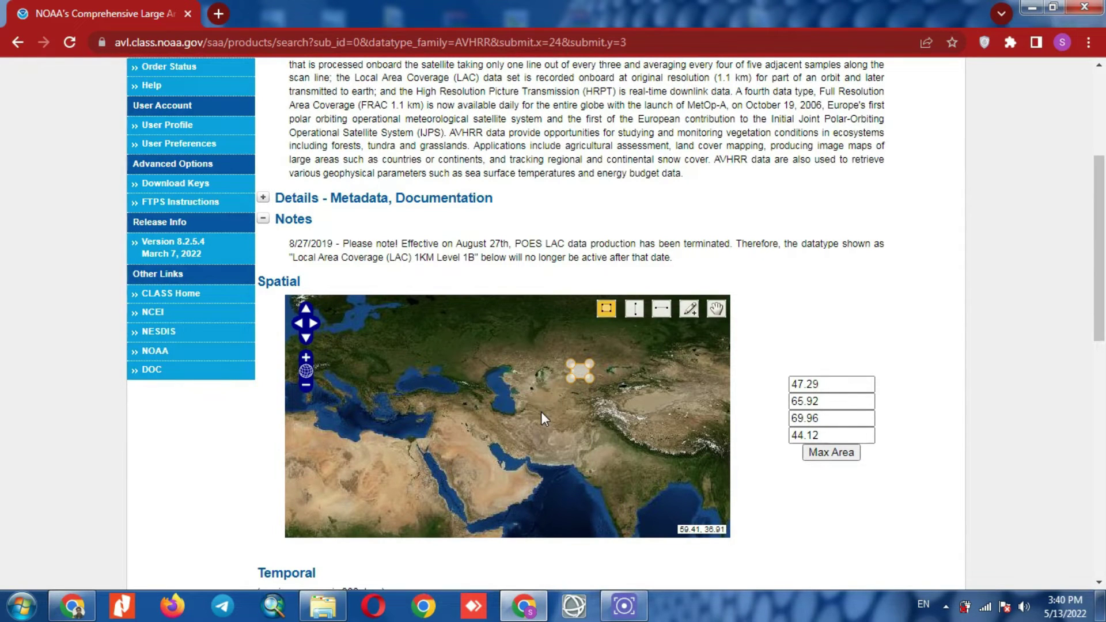
pyautogui.moveTo(474, 395); pyautogui.dragTo(562, 473)
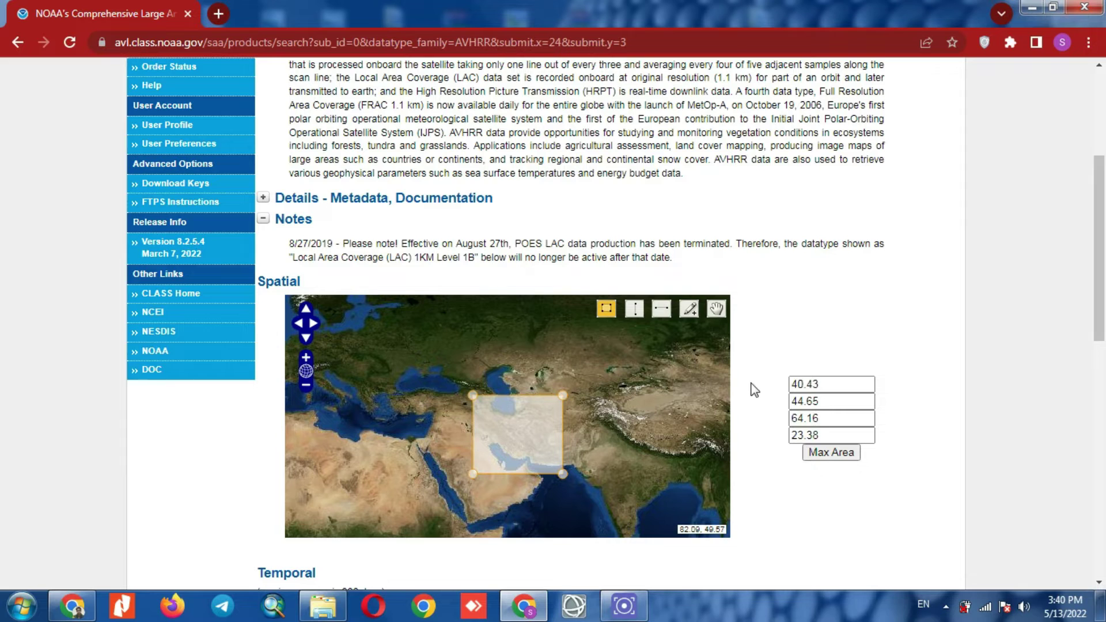
pyautogui.scroll(-1, 752, 391)
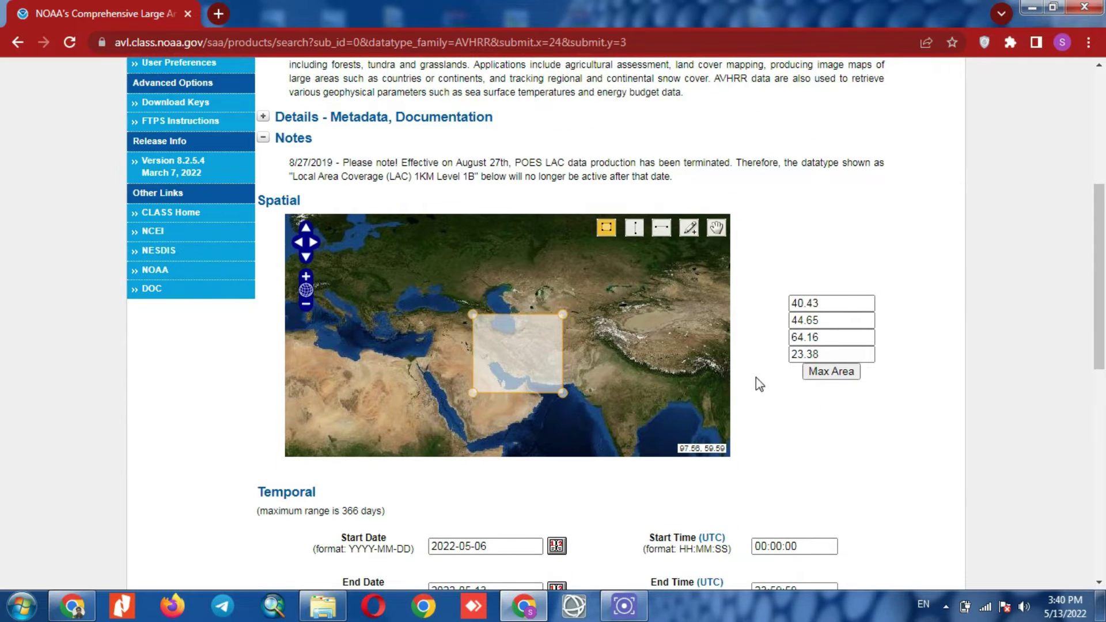
pyautogui.scroll(-3, 755, 378)
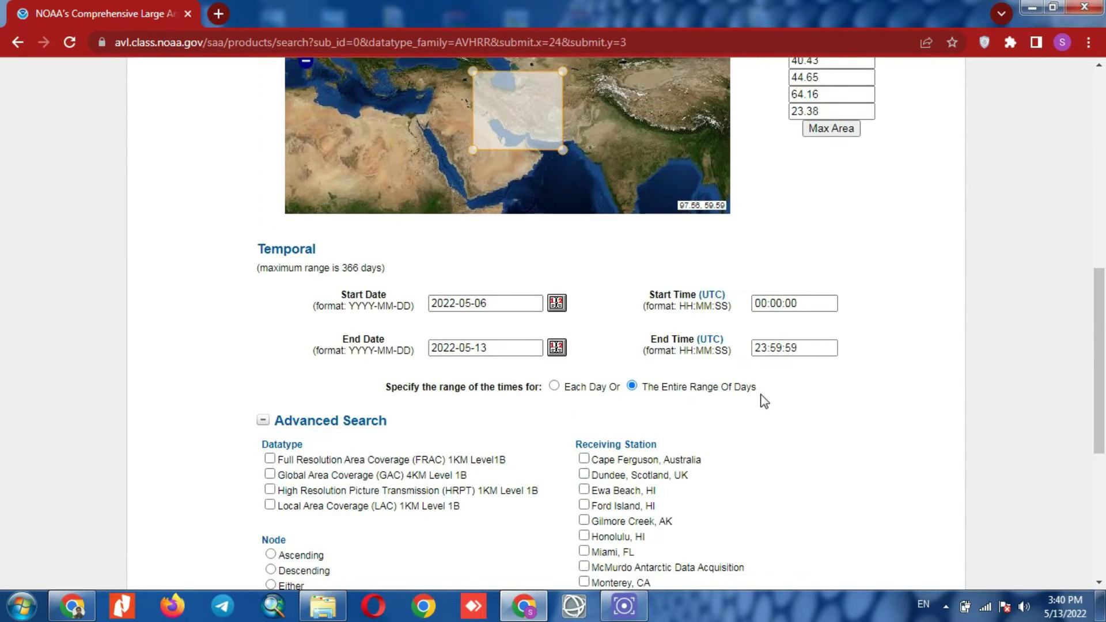
# Scroll to the Satellite list, then bring up the USGS EROS AVHRR sensor page.
pyautogui.click(492, 299)
pyautogui.scroll(-5, 468, 308)
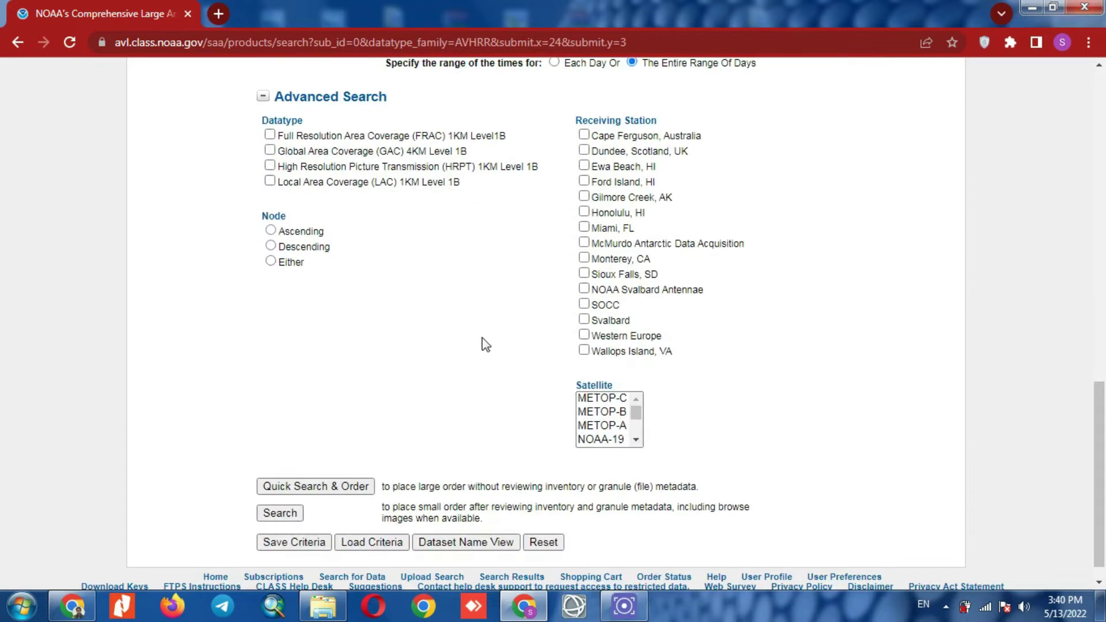
pyautogui.moveTo(636, 412)
pyautogui.mouseDown()
pyautogui.moveTo(642, 438)
pyautogui.moveTo(637, 406)
pyautogui.mouseUp()
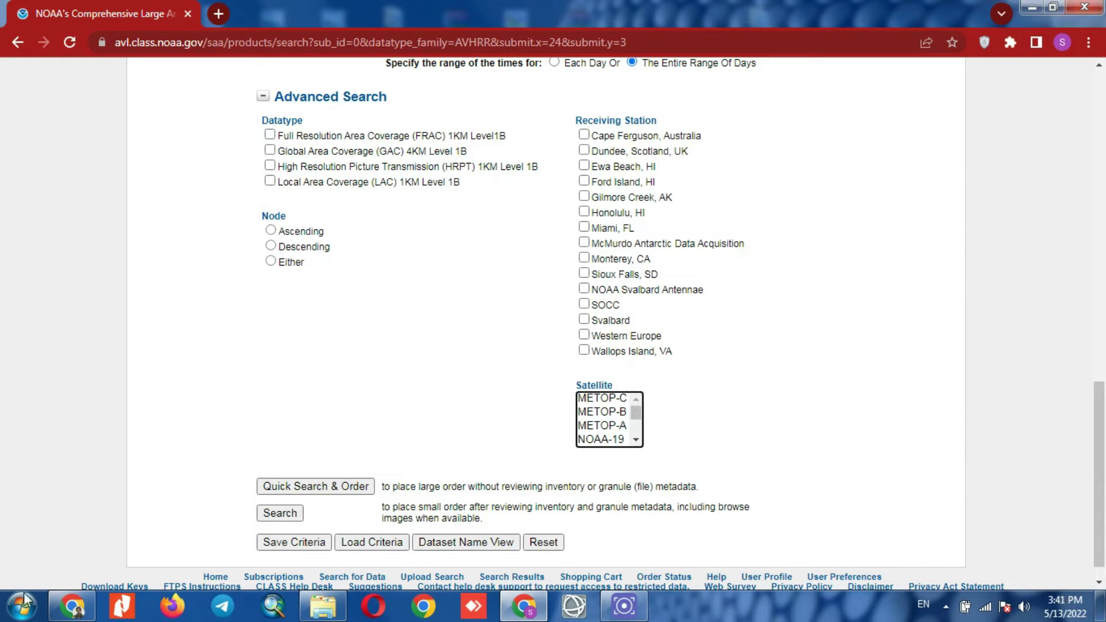
pyautogui.click(81, 611)
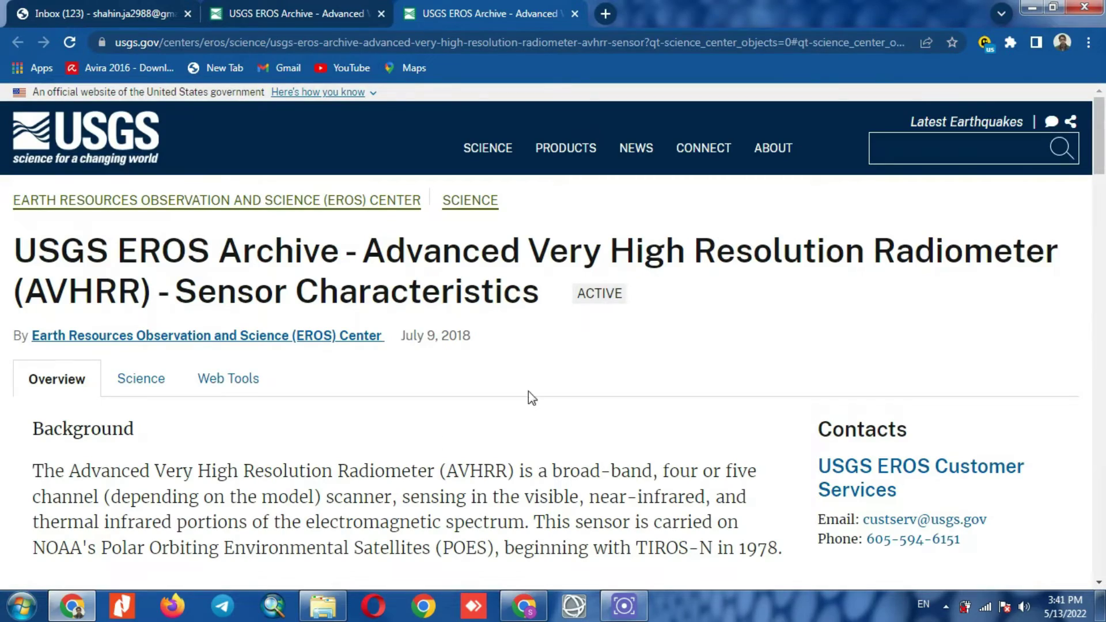
# Scroll to the Temporal Coverage table and check the TIROS-N and NOAA-6 service dates.
pyautogui.scroll(-1, 408, 372)
pyautogui.scroll(-2, 409, 373)
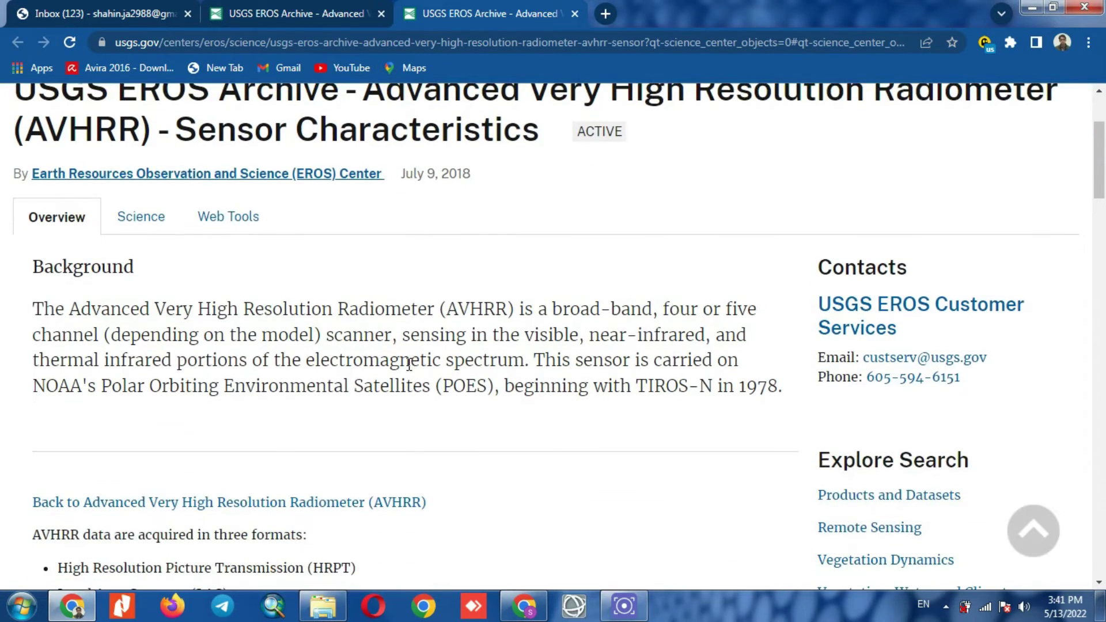
pyautogui.scroll(-5, 409, 364)
pyautogui.scroll(-10, 409, 364)
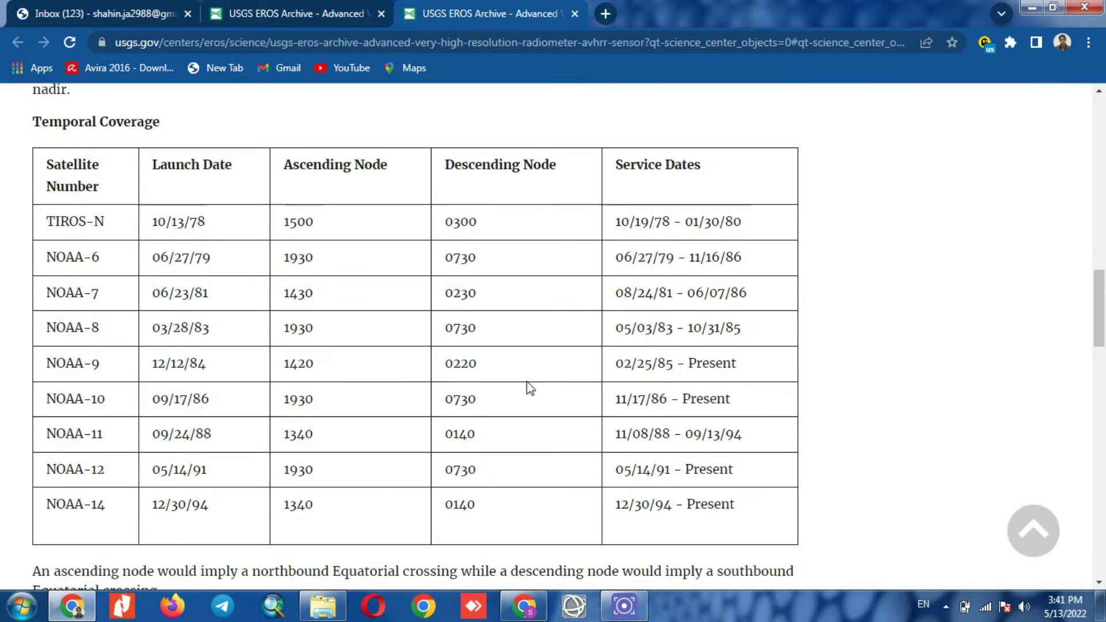
pyautogui.moveTo(621, 223); pyautogui.dragTo(733, 223)
pyautogui.moveTo(100, 257); pyautogui.dragTo(53, 257)
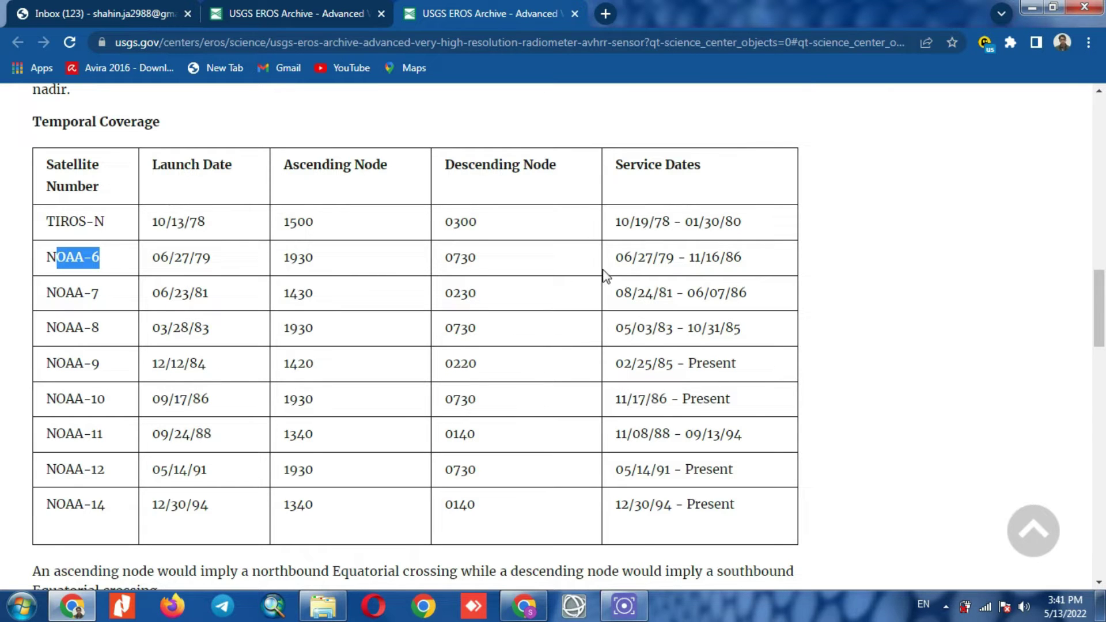
pyautogui.moveTo(616, 258); pyautogui.dragTo(740, 254)
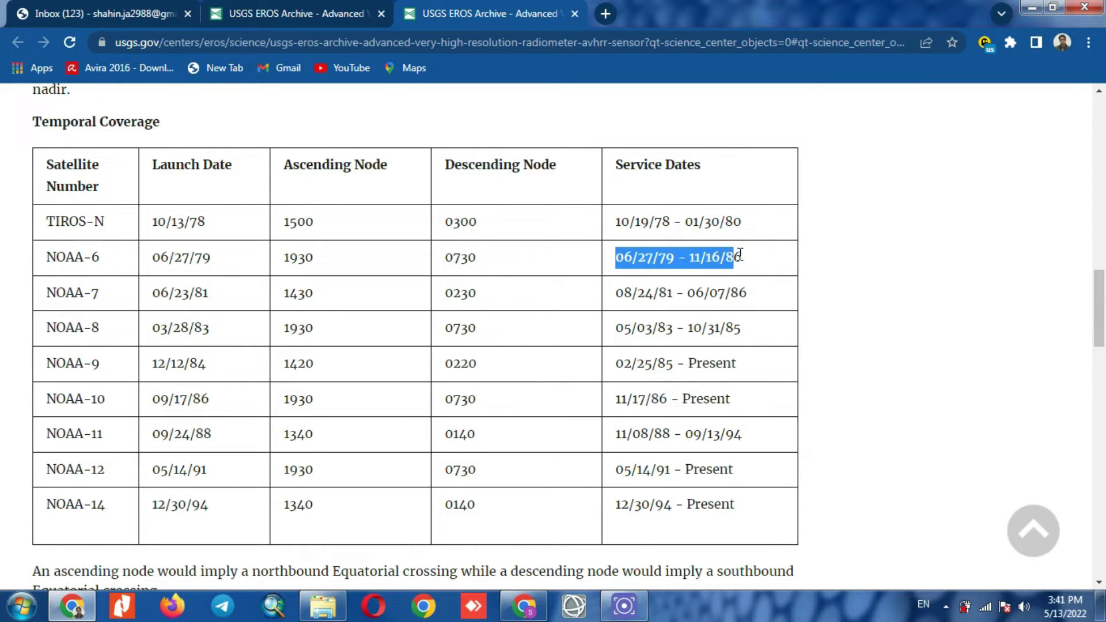
pyautogui.click(744, 255)
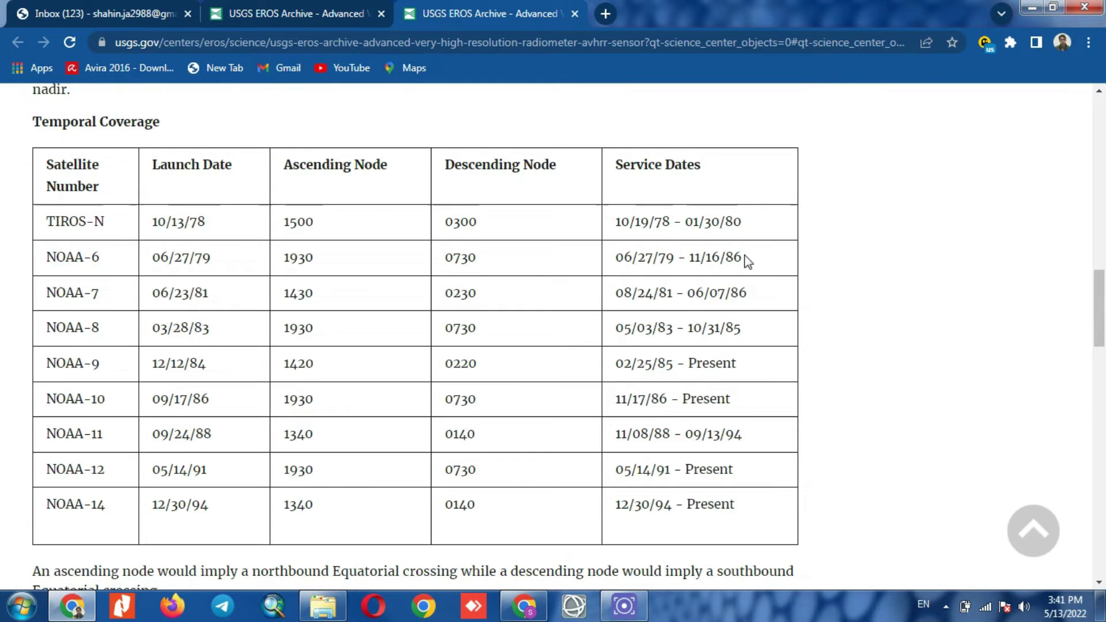
pyautogui.scroll(-1, 744, 256)
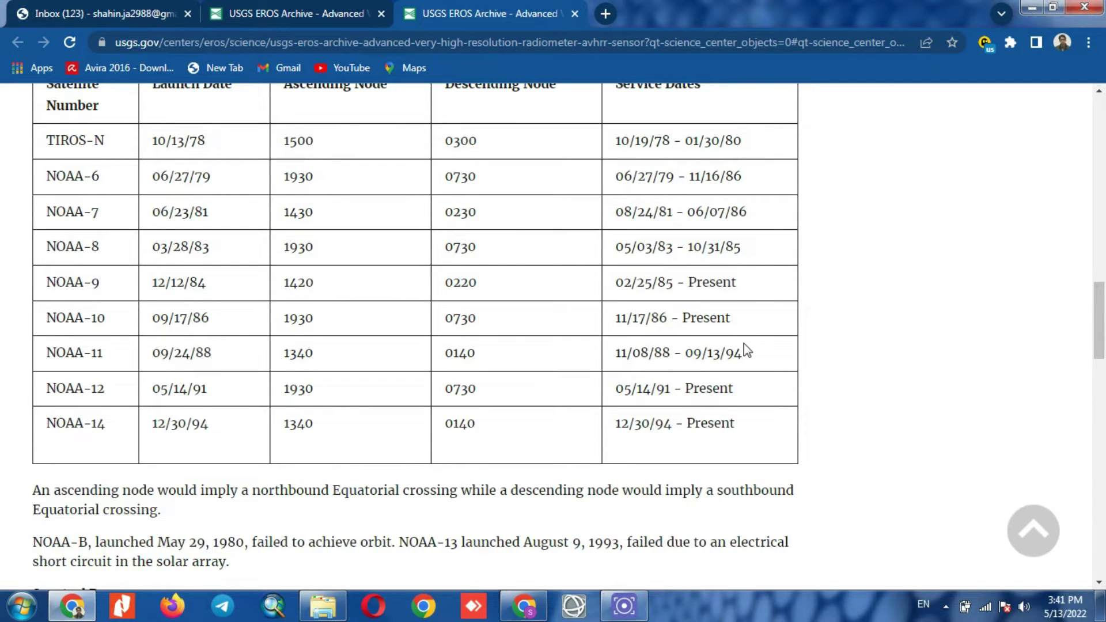
# Locate NOAA-14's service dates, 12/30/94 - Present, then return to the NOAA CLASS form.
pyautogui.moveTo(730, 319); pyautogui.dragTo(678, 321)
pyautogui.doubleClick(708, 282)
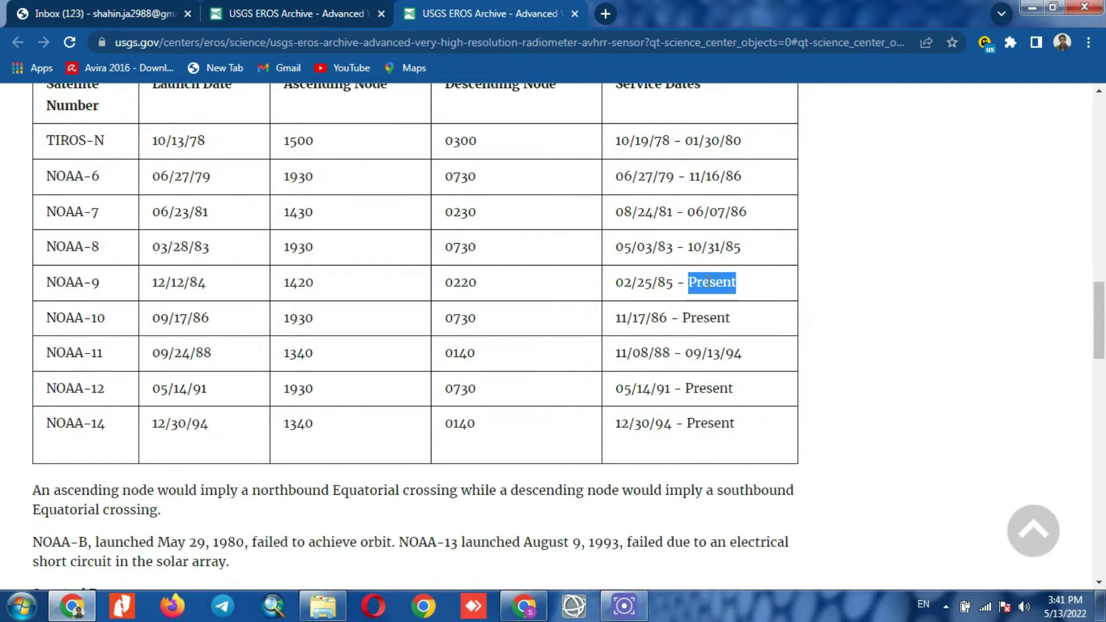
pyautogui.doubleClick(98, 389)
pyautogui.doubleClick(99, 423)
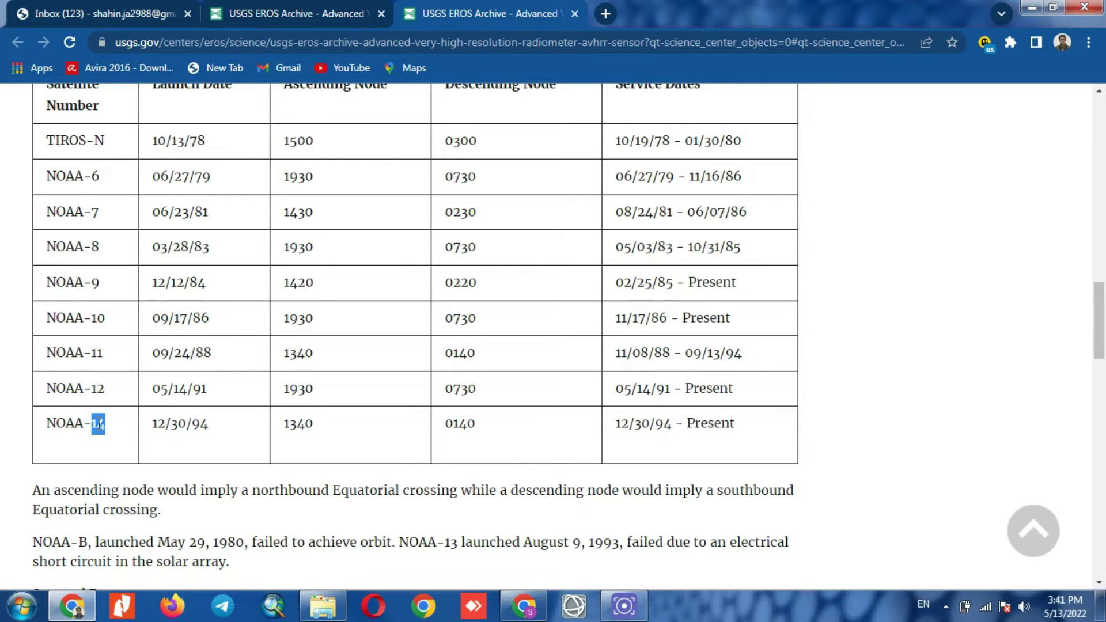
pyautogui.moveTo(51, 425); pyautogui.dragTo(96, 424)
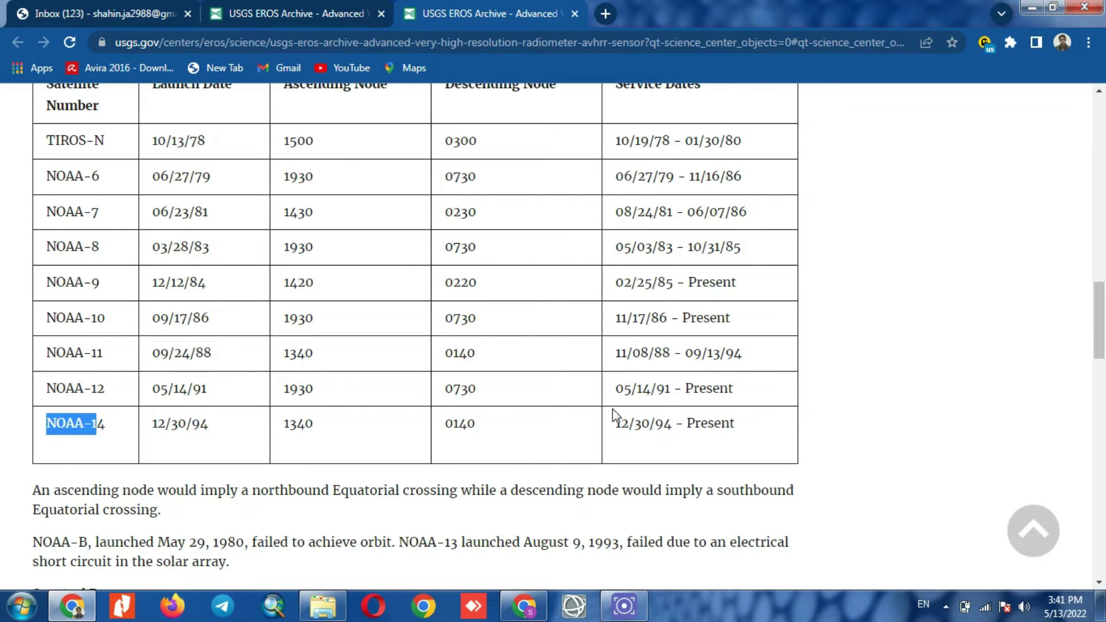
pyautogui.moveTo(617, 426); pyautogui.dragTo(738, 426)
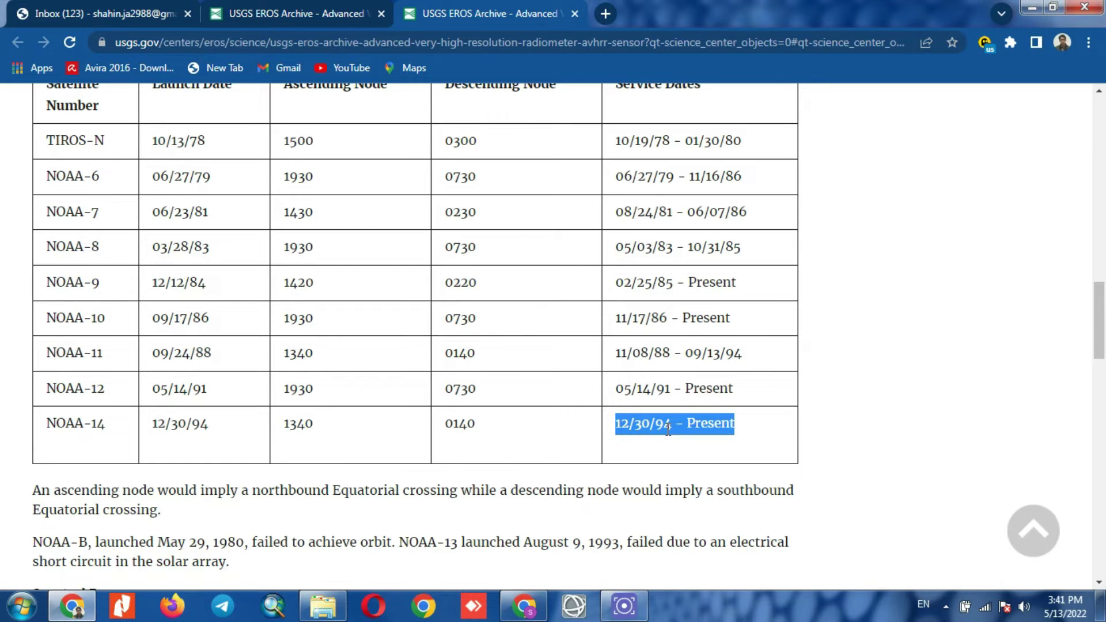
pyautogui.click(524, 606)
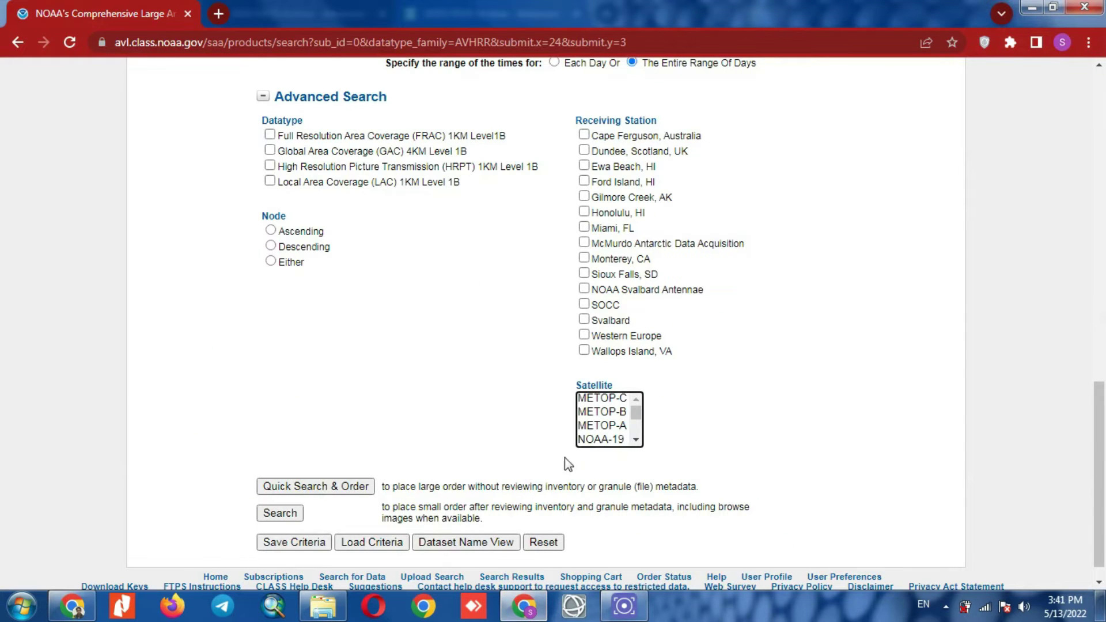
# Select NOAA-14 as the satellite and set the start date to 2001-01-01.
pyautogui.moveTo(632, 413); pyautogui.dragTo(632, 419)
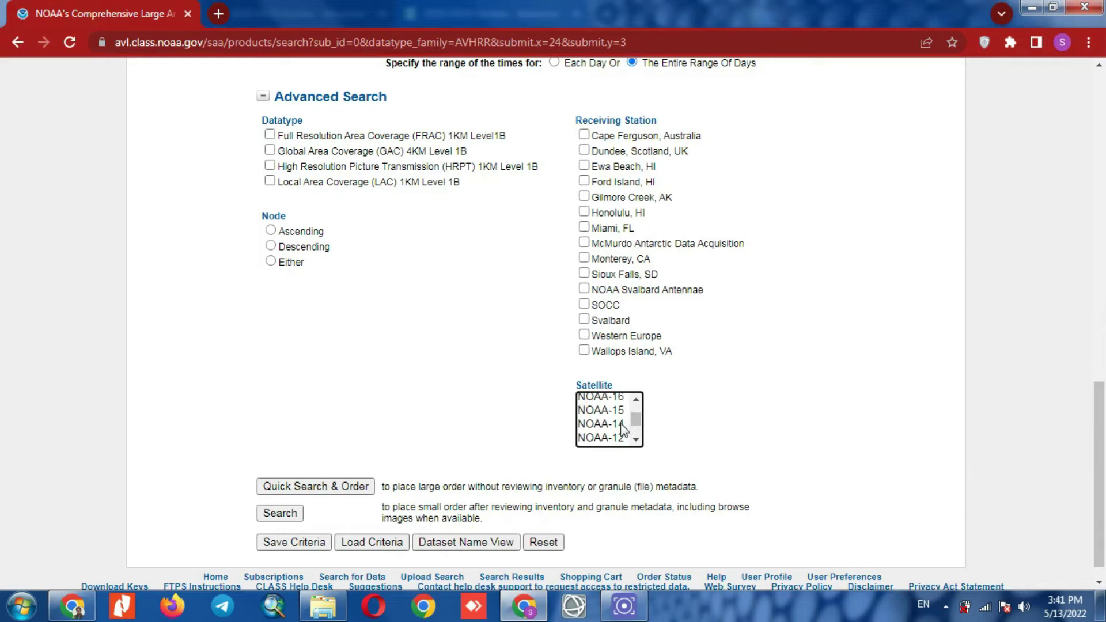
pyautogui.click(618, 425)
pyautogui.scroll(4, 709, 407)
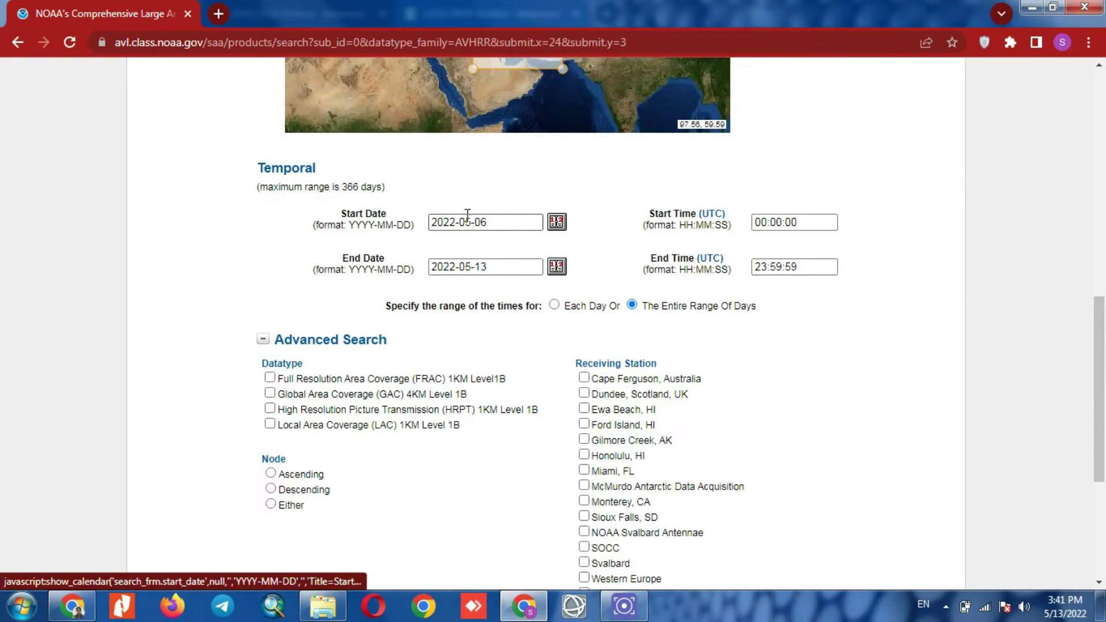
pyautogui.moveTo(442, 223); pyautogui.dragTo(452, 223)
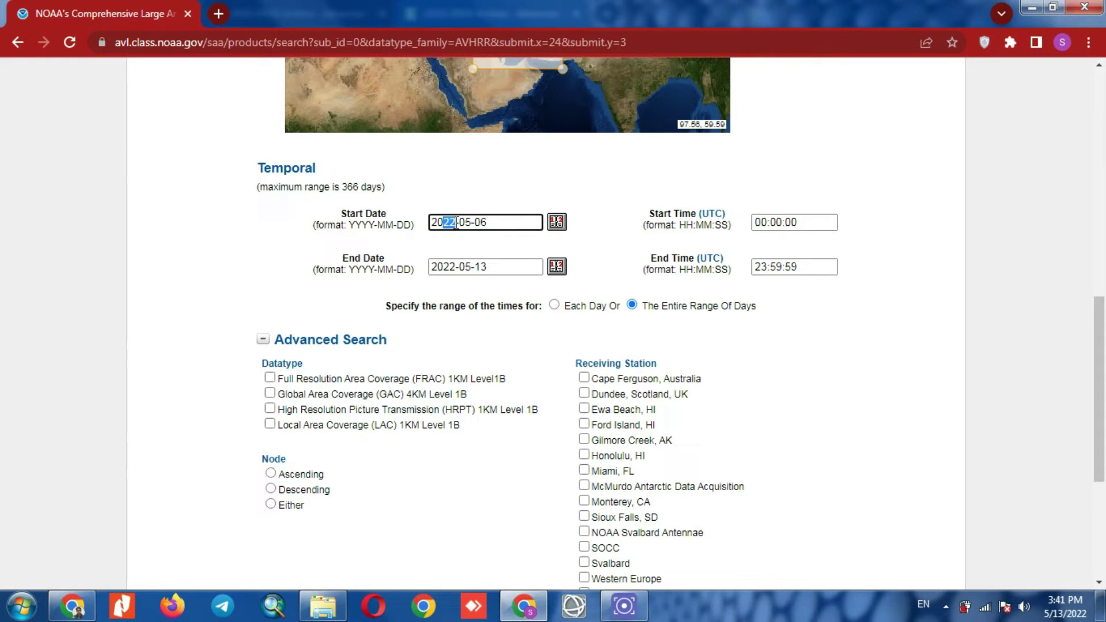
pyautogui.write('01-01')
pyautogui.moveTo(481, 223); pyautogui.dragTo(491, 222)
pyautogui.write('1')
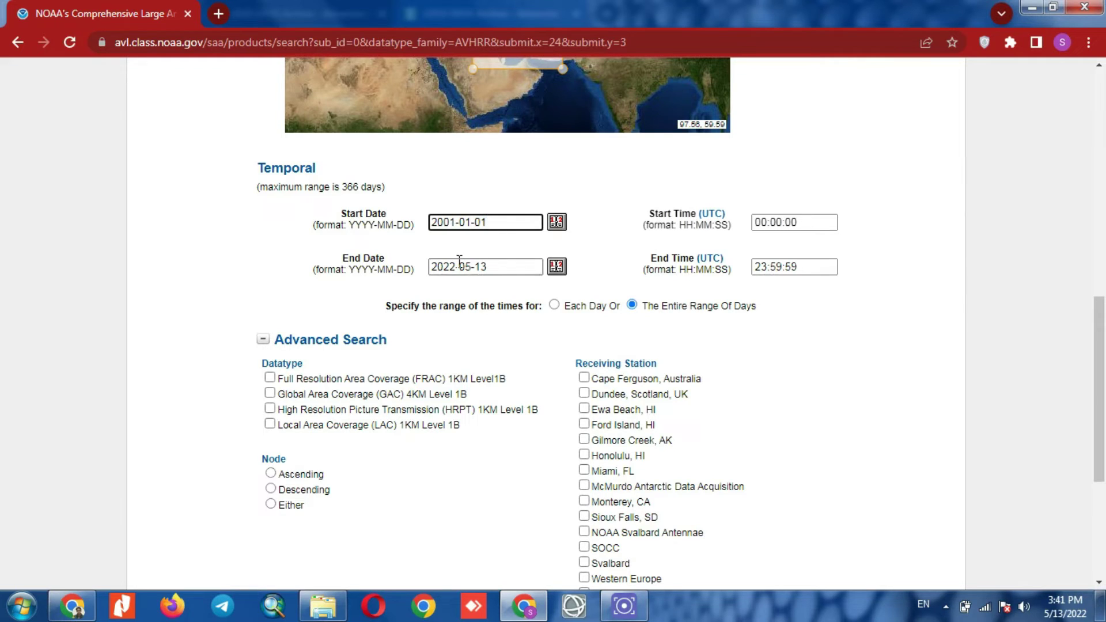
# Set the search end date to 2002-01-01.
pyautogui.click(448, 268)
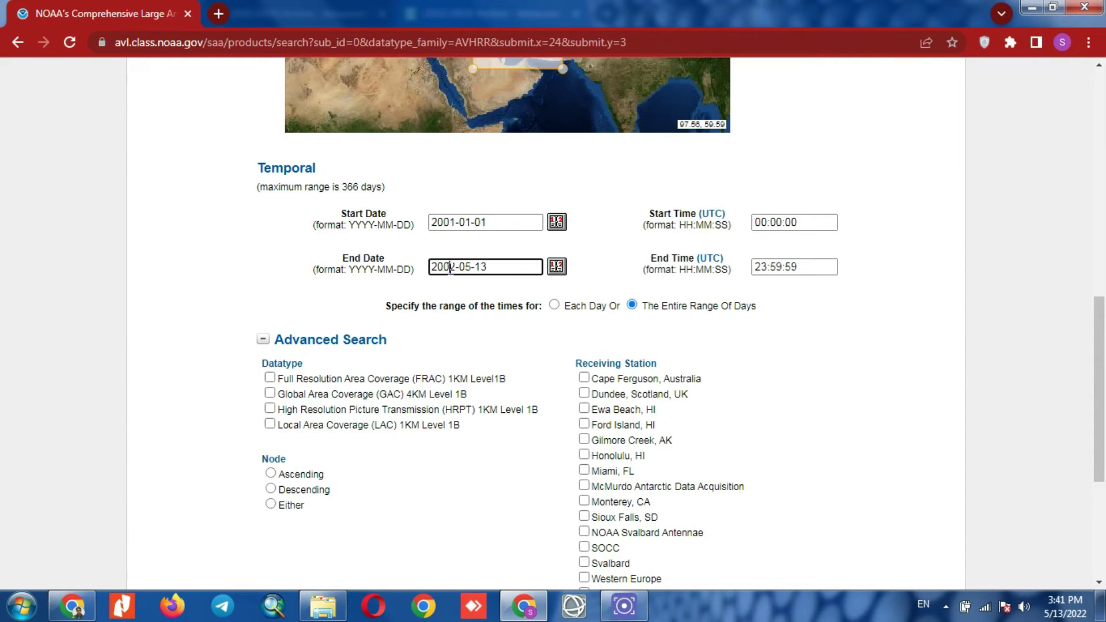
pyautogui.write('1')
pyautogui.moveTo(478, 267); pyautogui.dragTo(496, 267)
pyautogui.write('01')
pyautogui.click(516, 291)
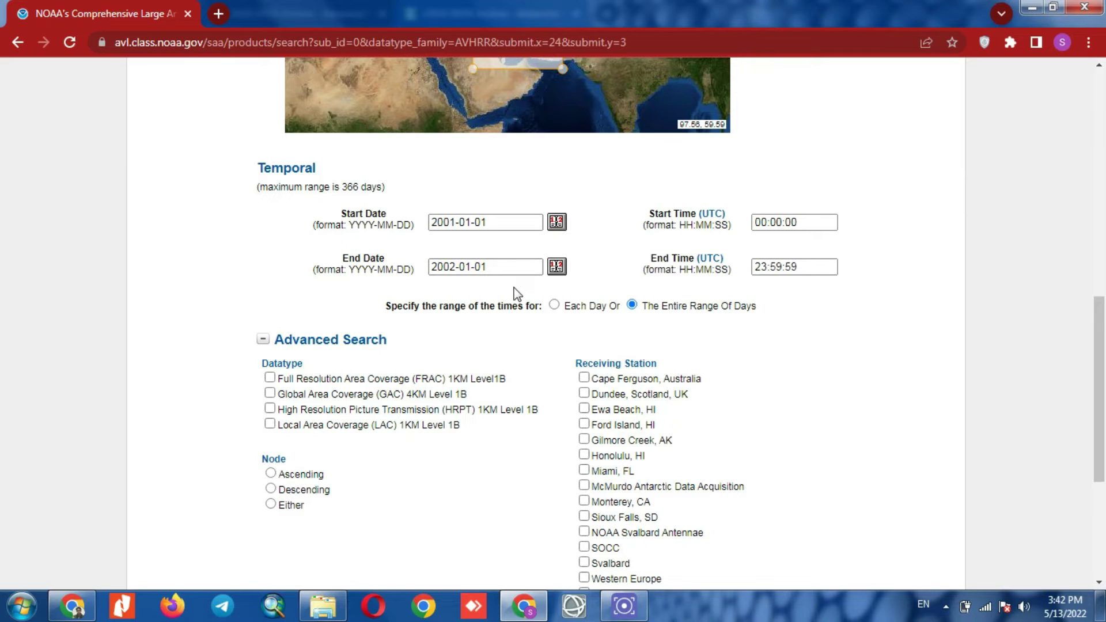
pyautogui.scroll(-3, 464, 284)
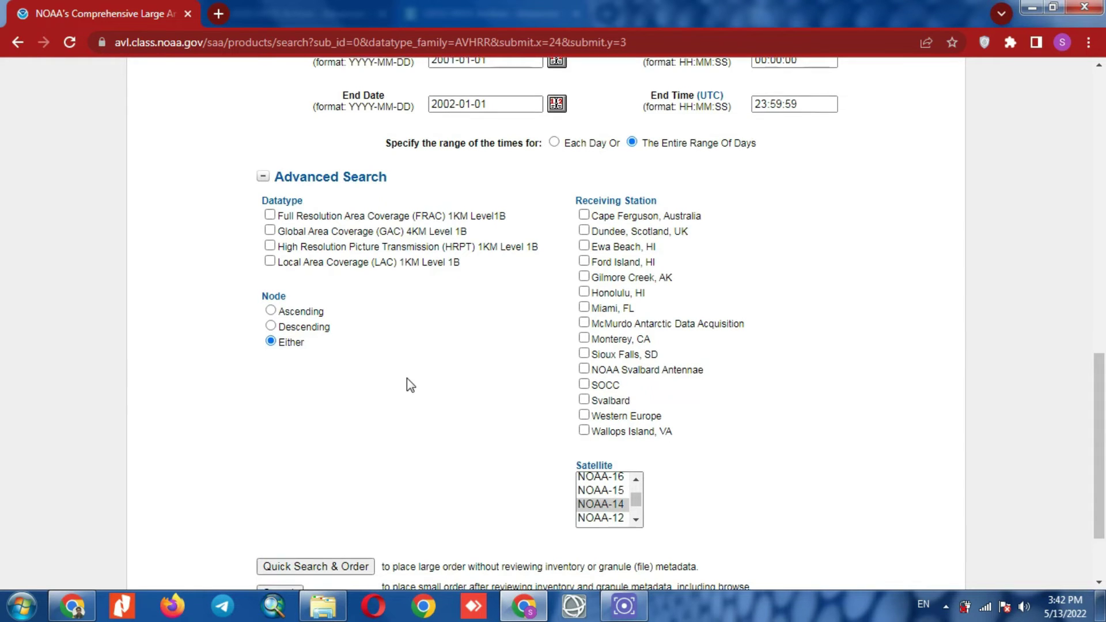
# Check the temporal dates and Quick Search & Order, carting 2526 data sets (117,875,298,761 bytes).
pyautogui.scroll(-2, 410, 385)
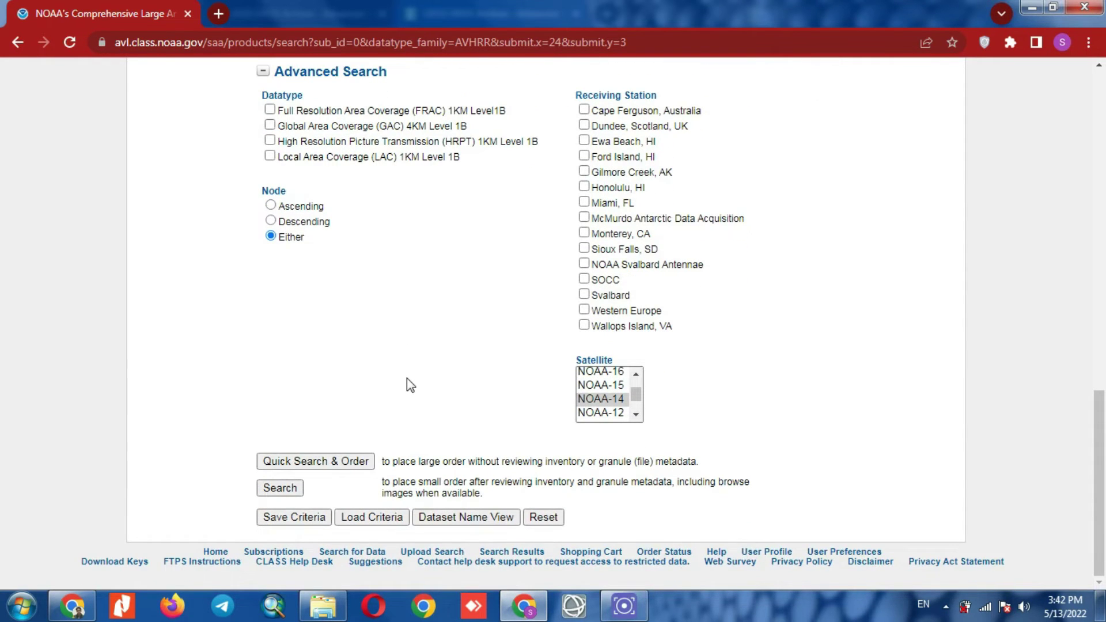
pyautogui.scroll(7, 408, 385)
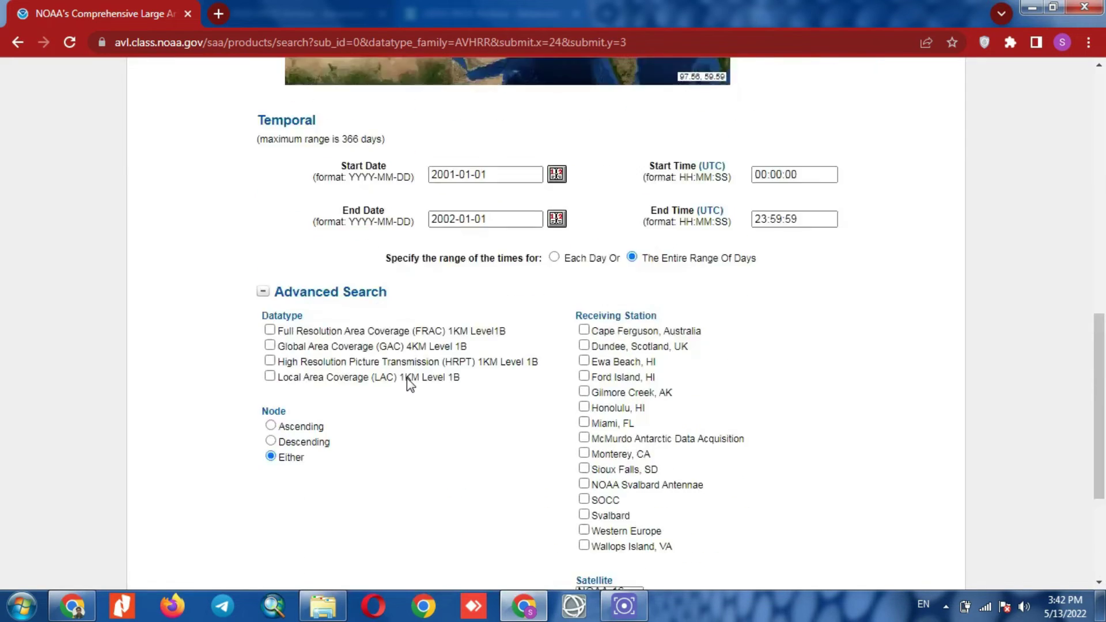
pyautogui.scroll(-7, 406, 378)
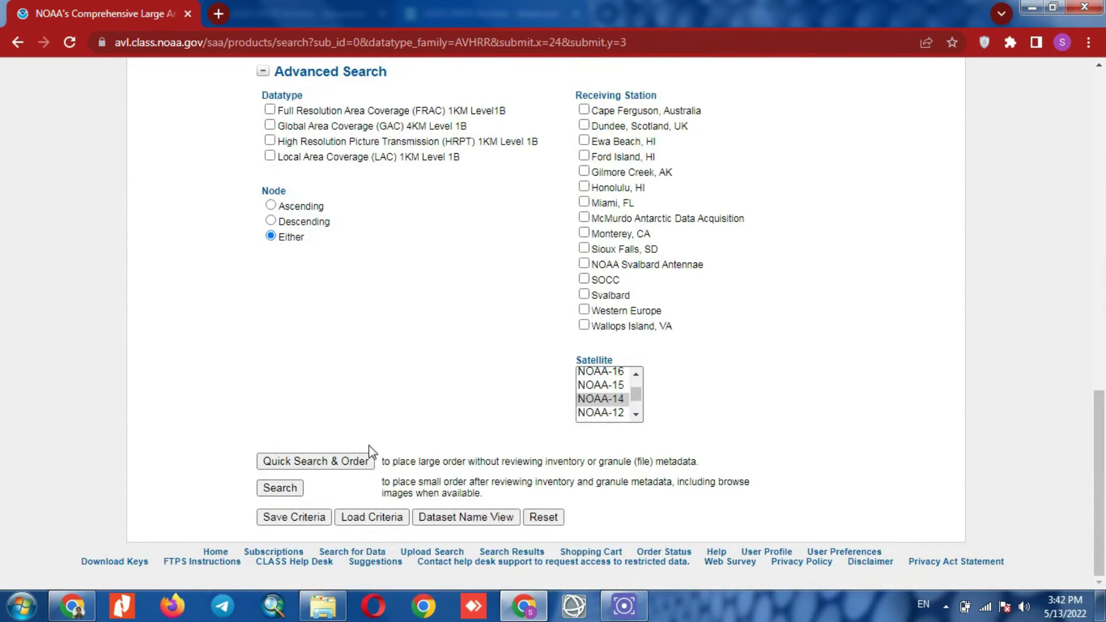
pyautogui.click(340, 462)
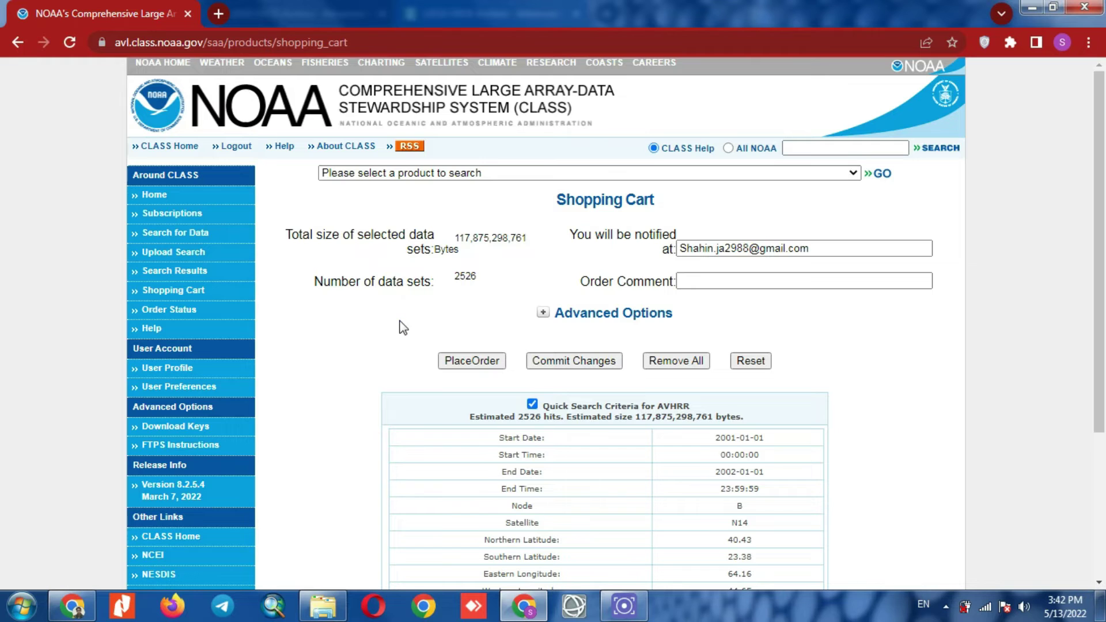
# Review the Shopping Cart criteria and place the order for the carted AVHRR data.
pyautogui.scroll(-1, 403, 328)
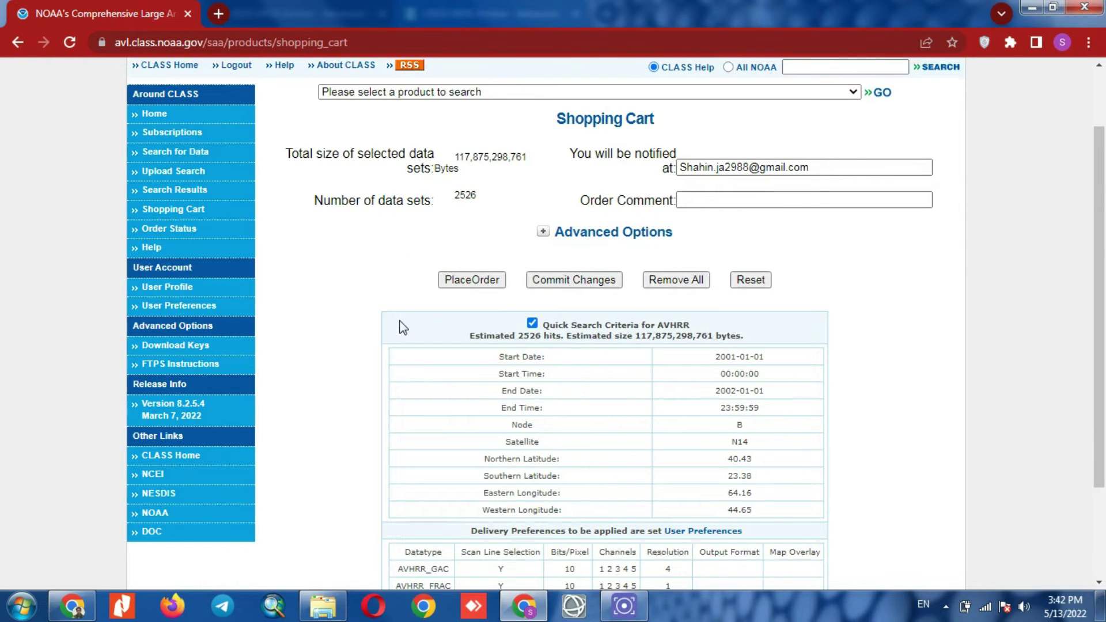
pyautogui.scroll(-2, 403, 327)
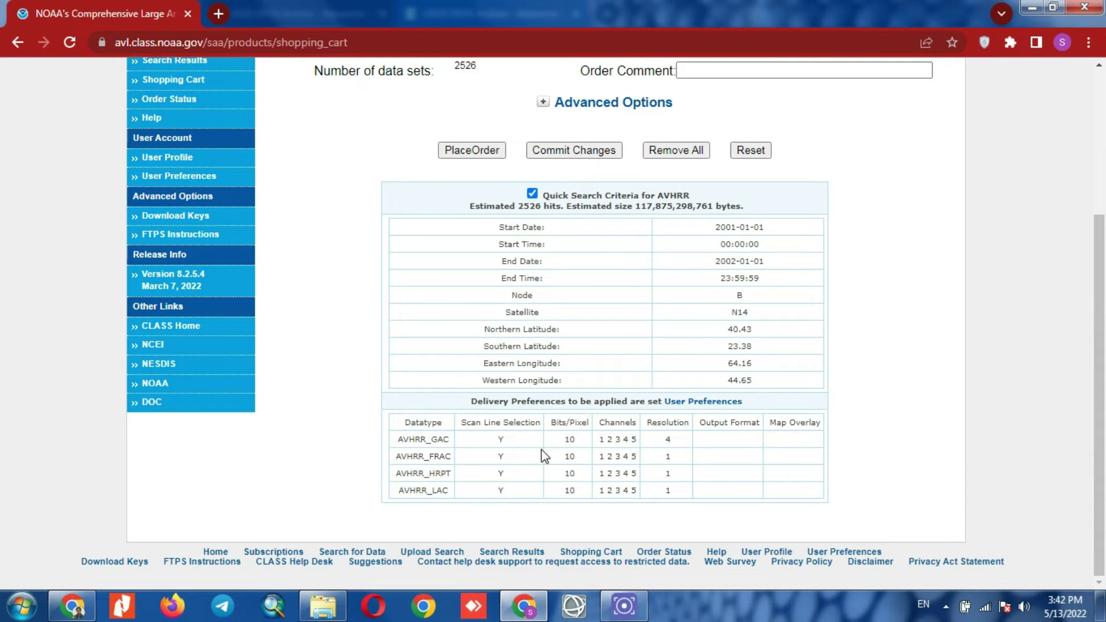
pyautogui.scroll(3, 549, 347)
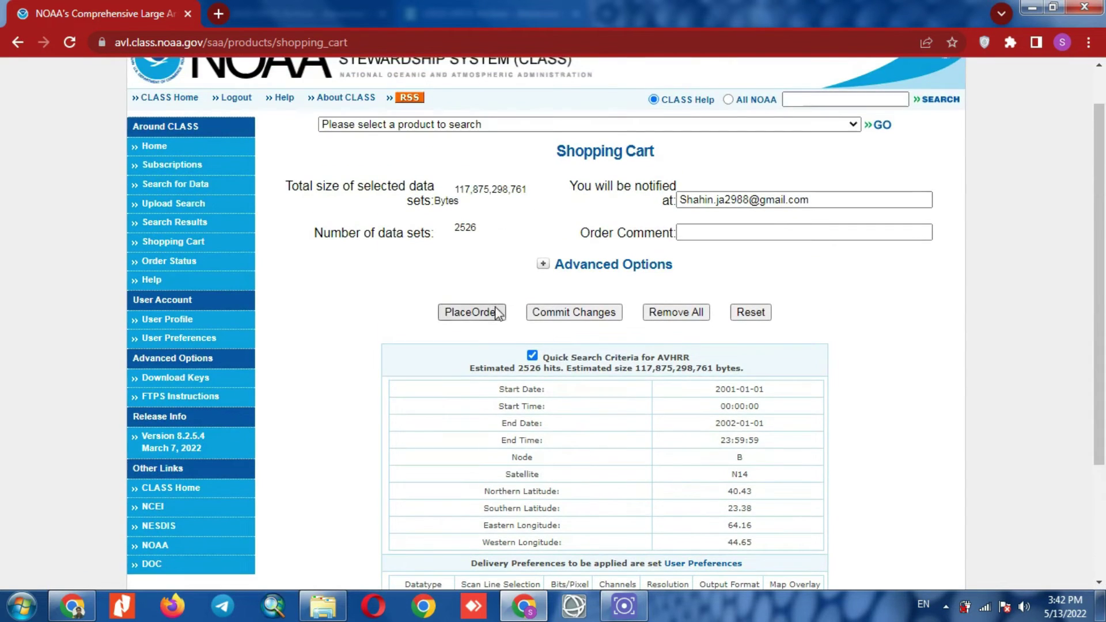
pyautogui.click(494, 318)
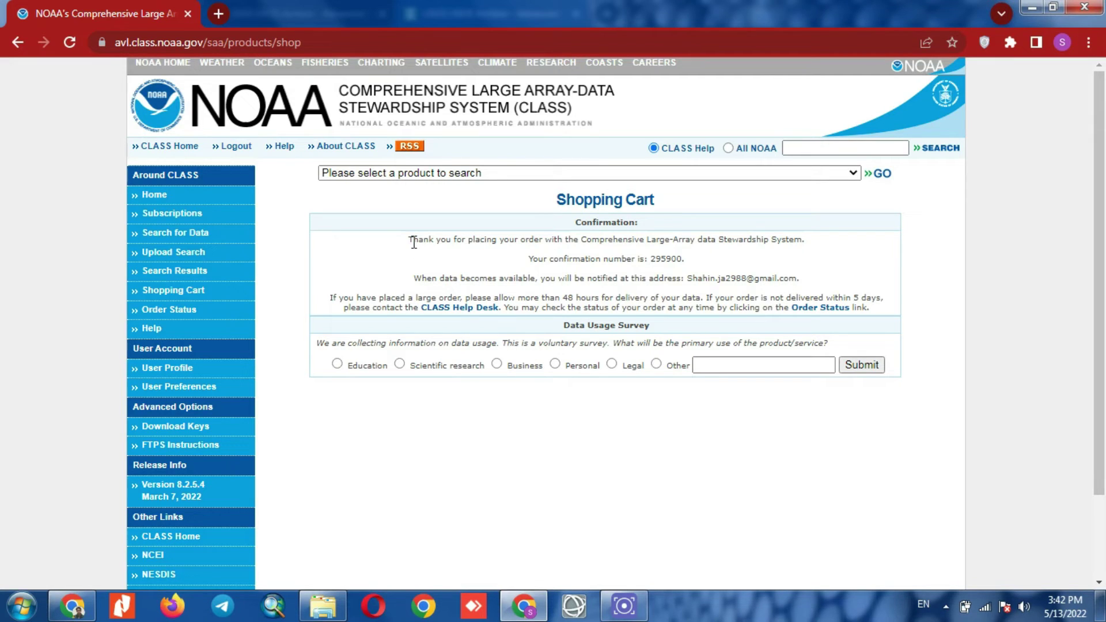
# Highlight the confirmation's thank-you line, then switch to the Chrome window showing the Gmail inbox.
pyautogui.moveTo(418, 242); pyautogui.dragTo(797, 244)
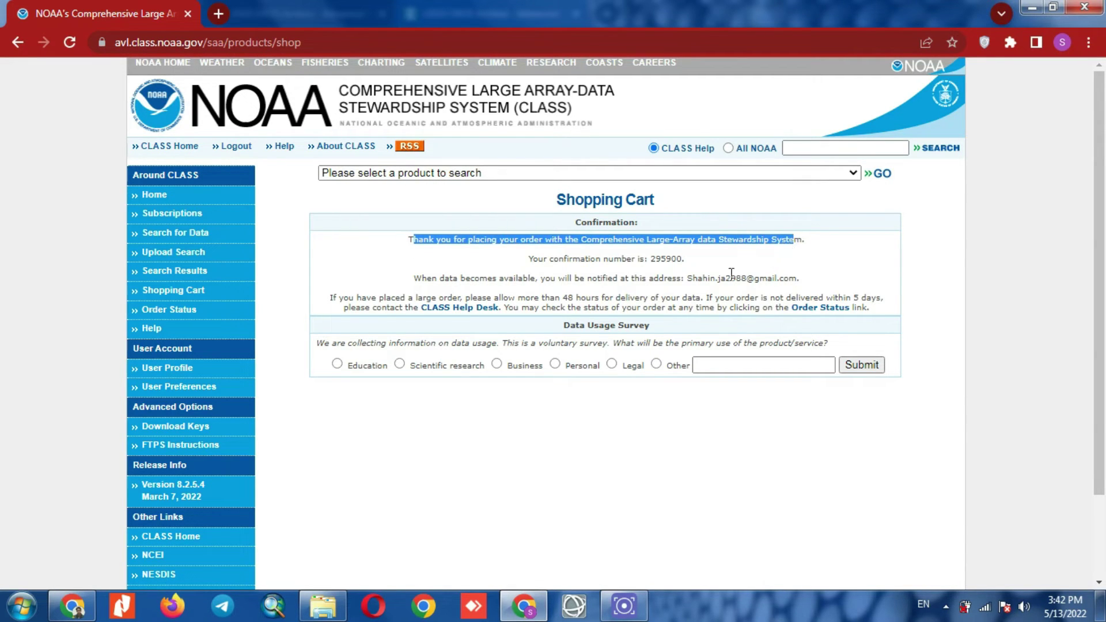
pyautogui.click(556, 451)
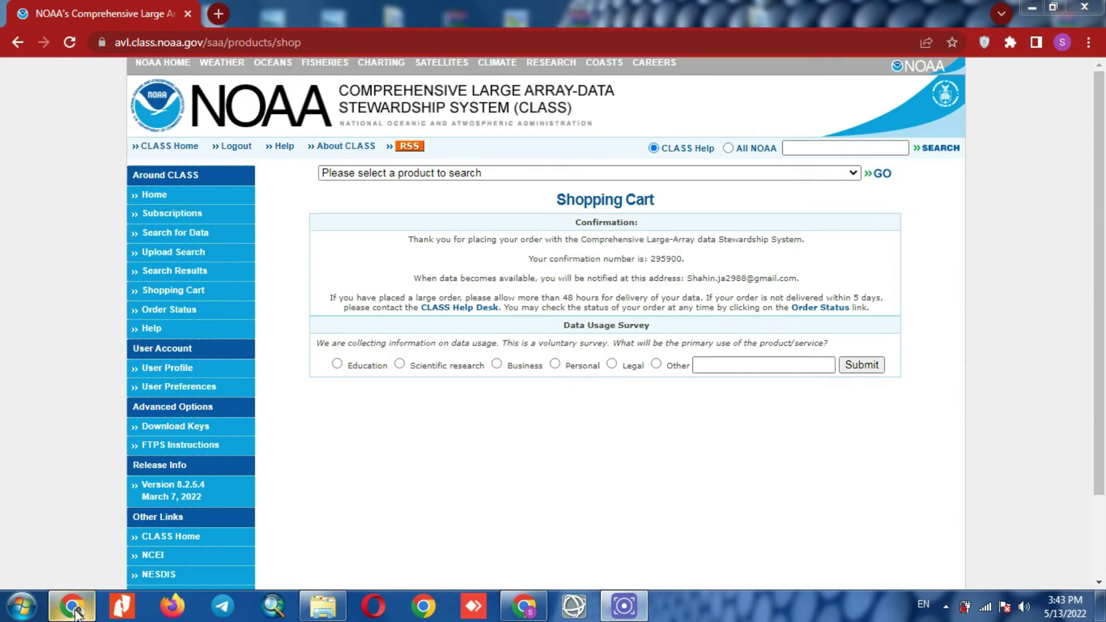
pyautogui.moveTo(73, 605)
pyautogui.click(161, 544)
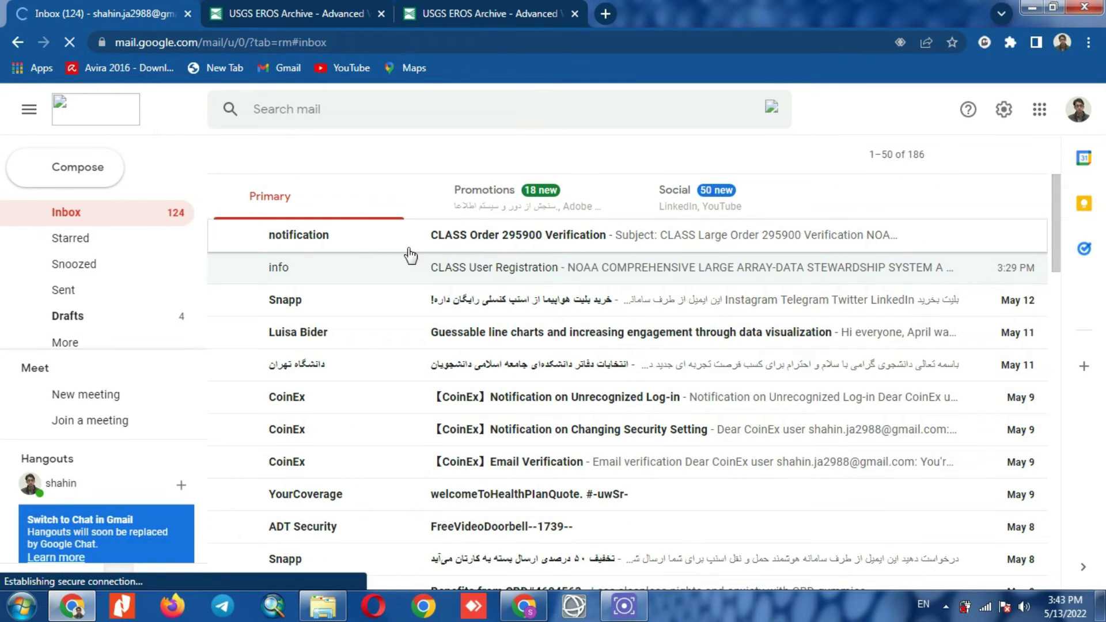
# Read the CLASS Order Verification email's order summary, then go back to the inbox.
pyautogui.click(672, 235)
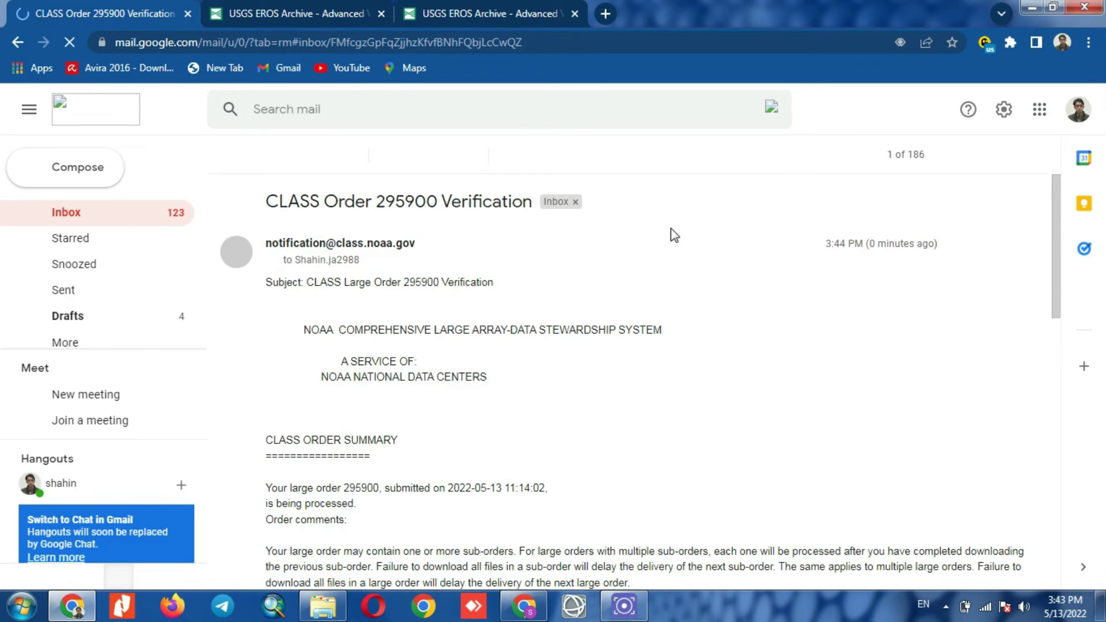
pyautogui.scroll(-4, 528, 304)
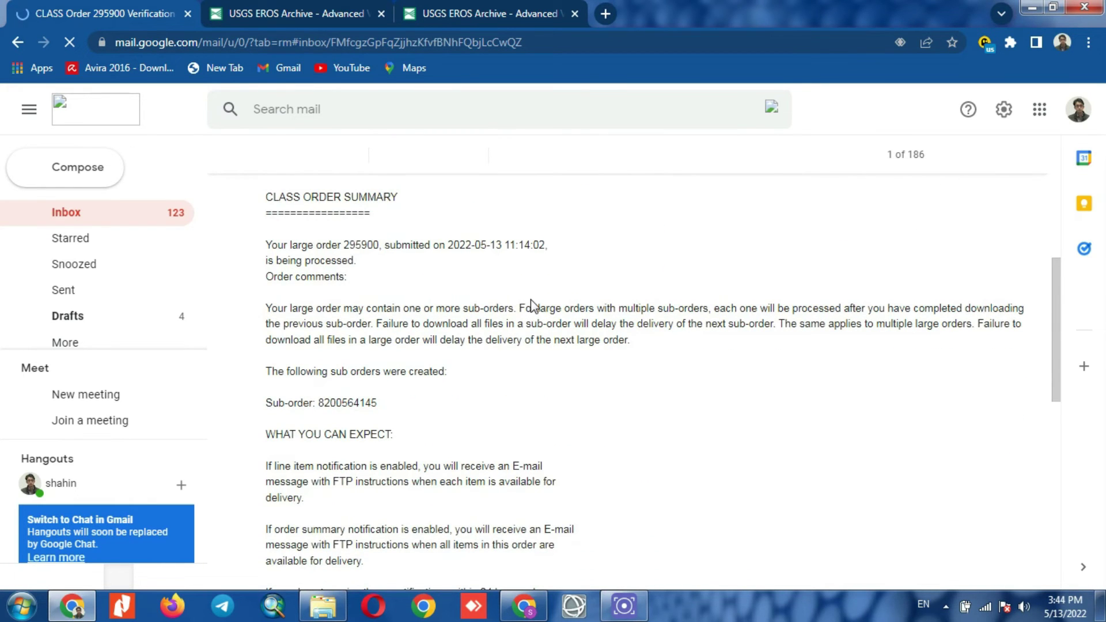
pyautogui.scroll(-7, 530, 304)
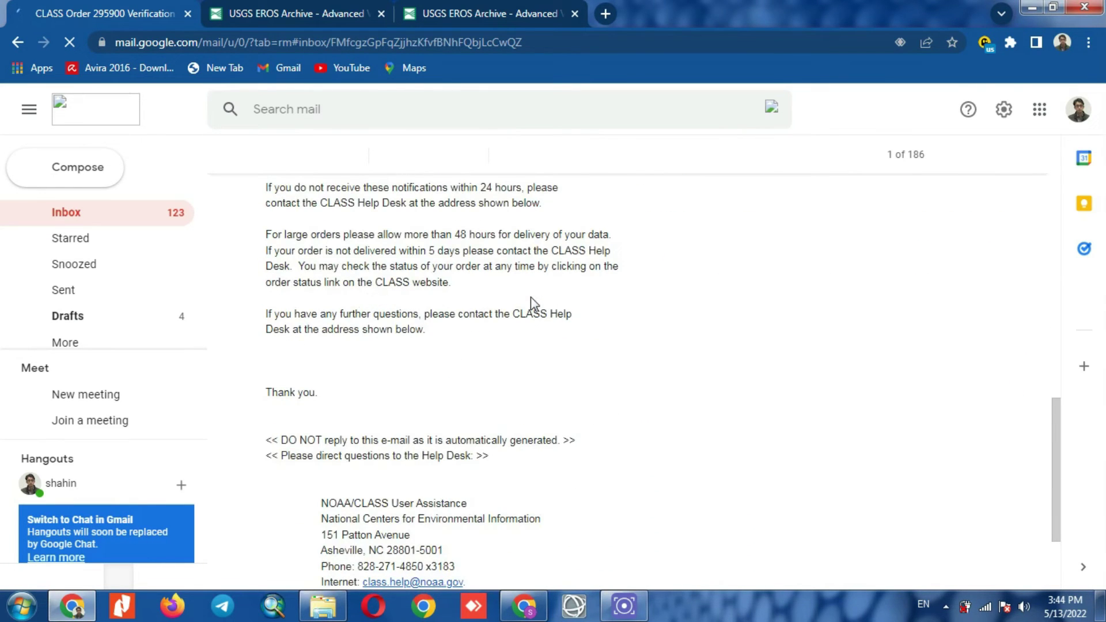
pyautogui.scroll(-2, 530, 296)
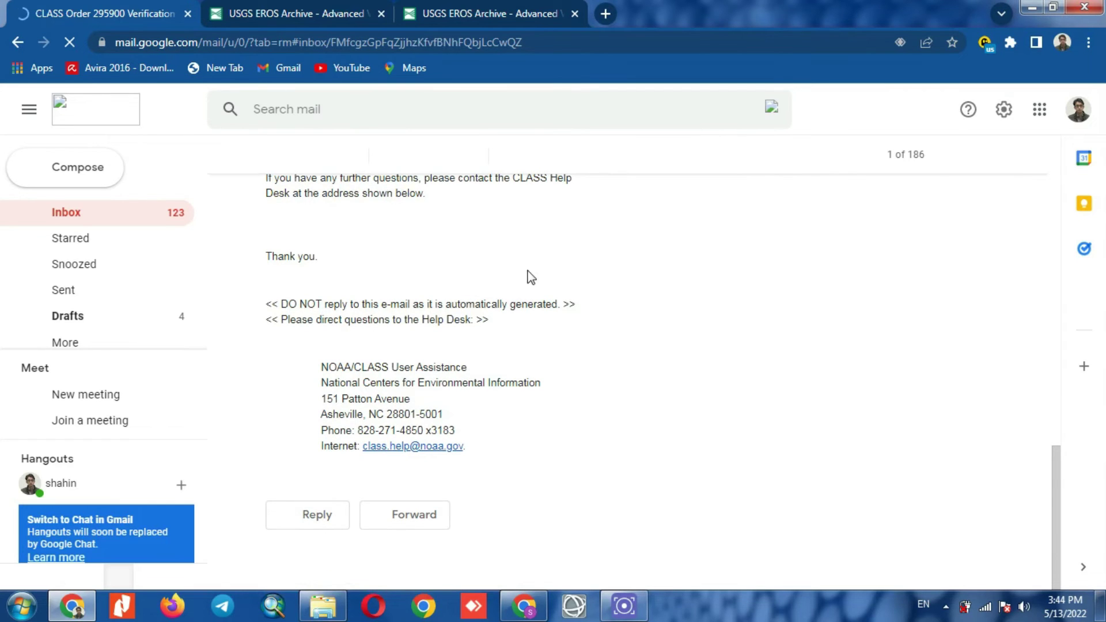
pyautogui.scroll(2, 486, 320)
pyautogui.scroll(4, 487, 321)
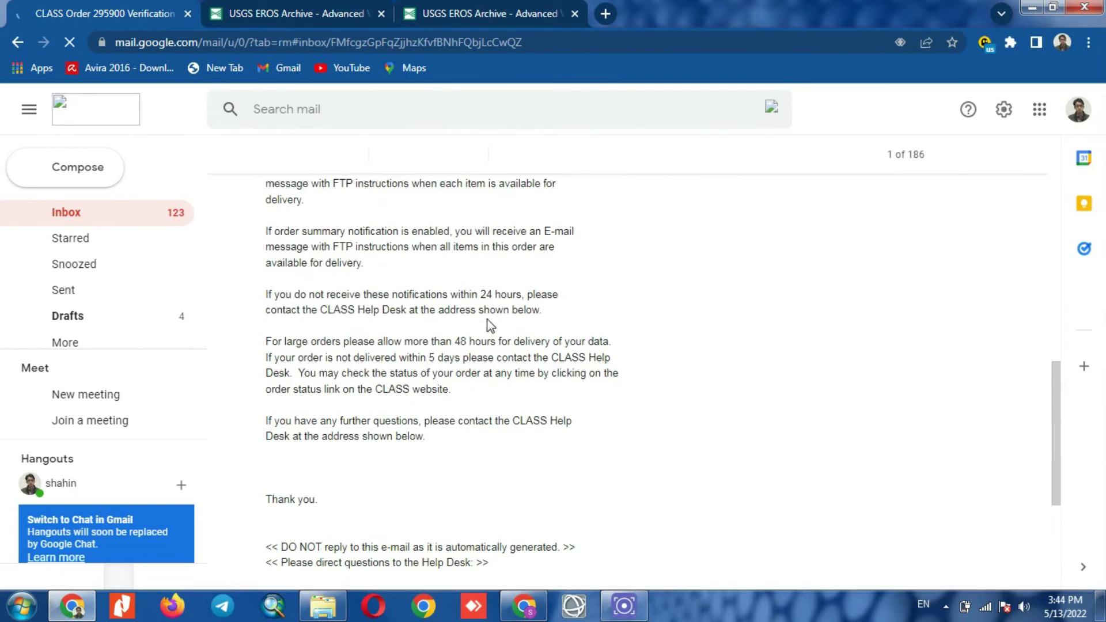
pyautogui.scroll(3, 490, 324)
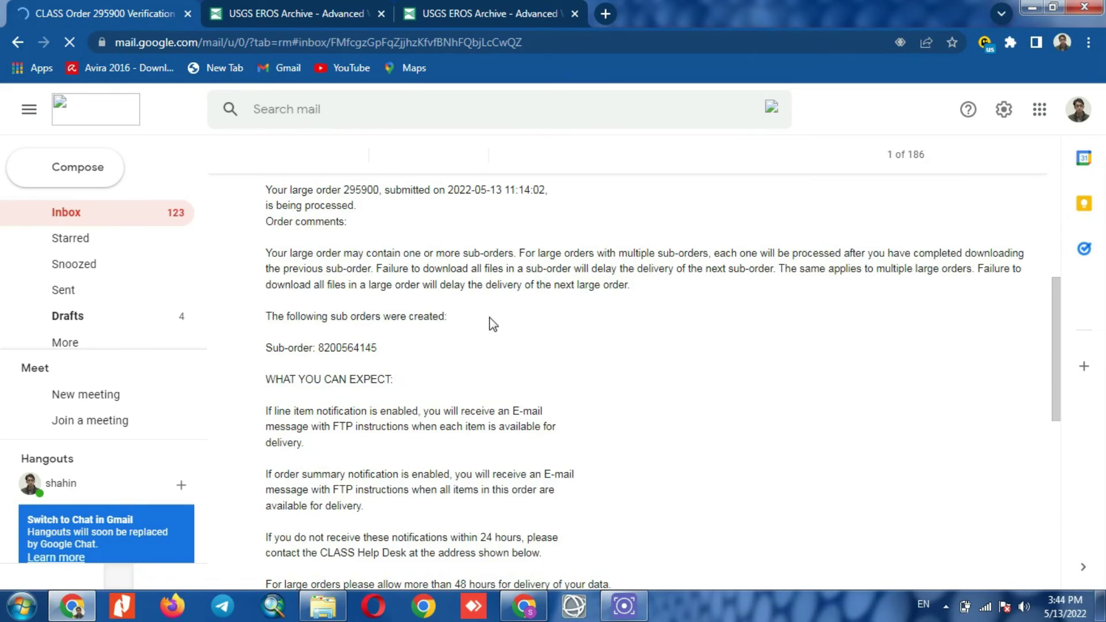
pyautogui.scroll(2, 492, 324)
pyautogui.scroll(4, 490, 317)
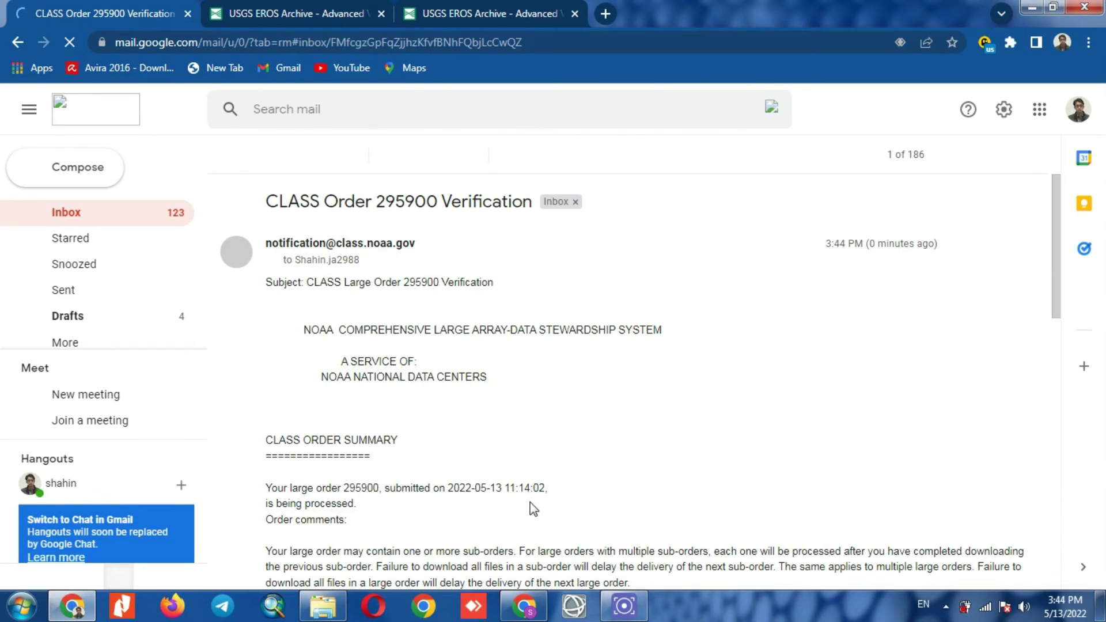
pyautogui.click(19, 43)
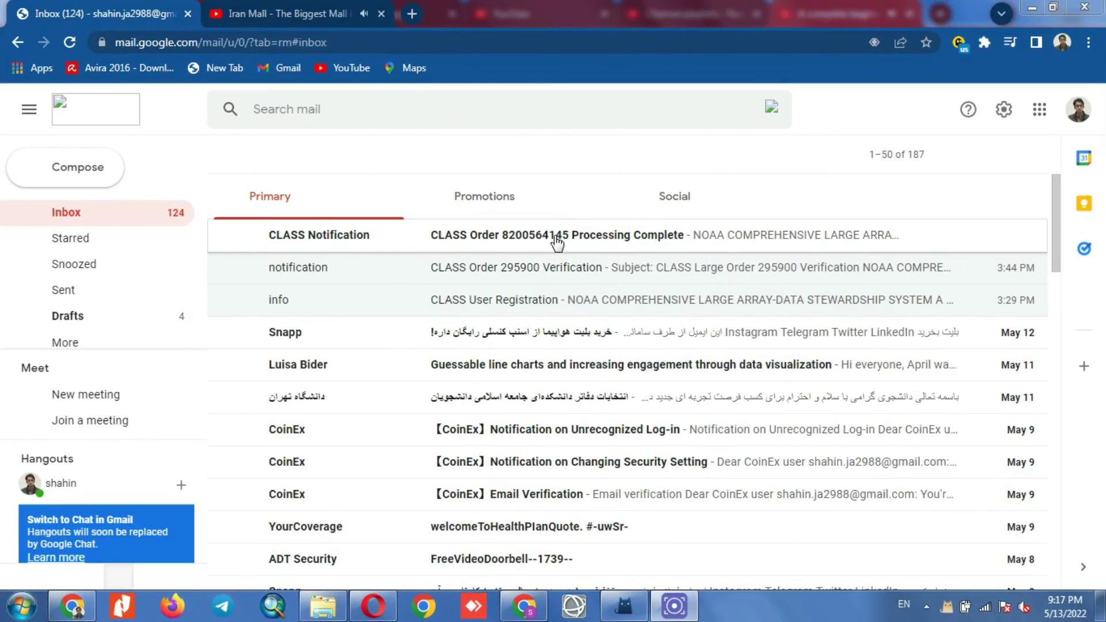
# Open the CLASS Order Processing Complete email and scroll down to its FTP download instructions.
pyautogui.click(359, 242)
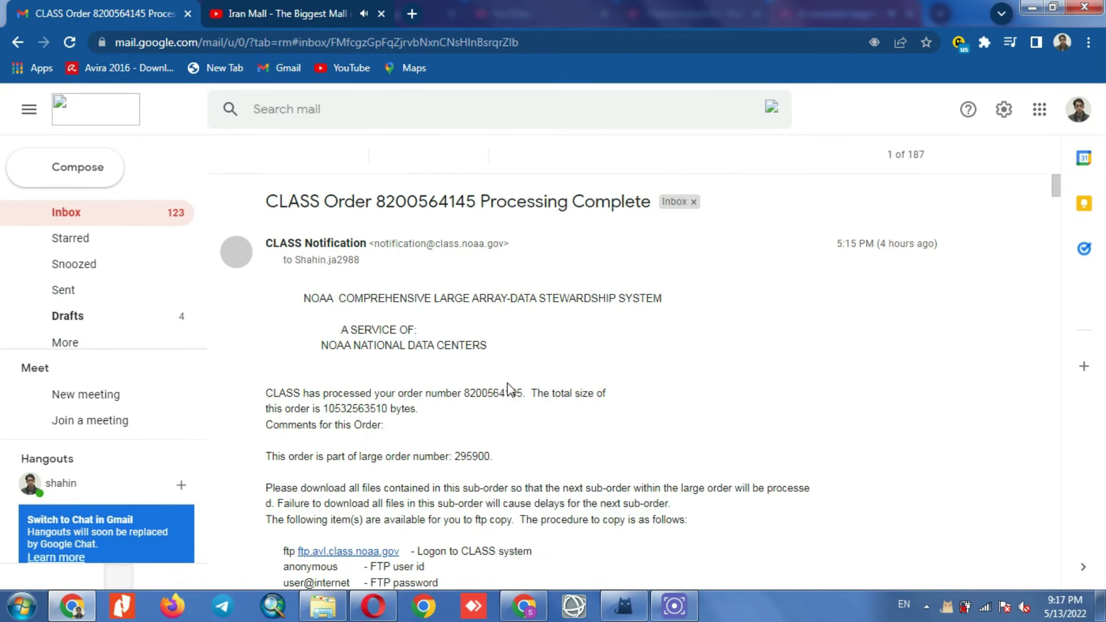
pyautogui.scroll(-4, 489, 369)
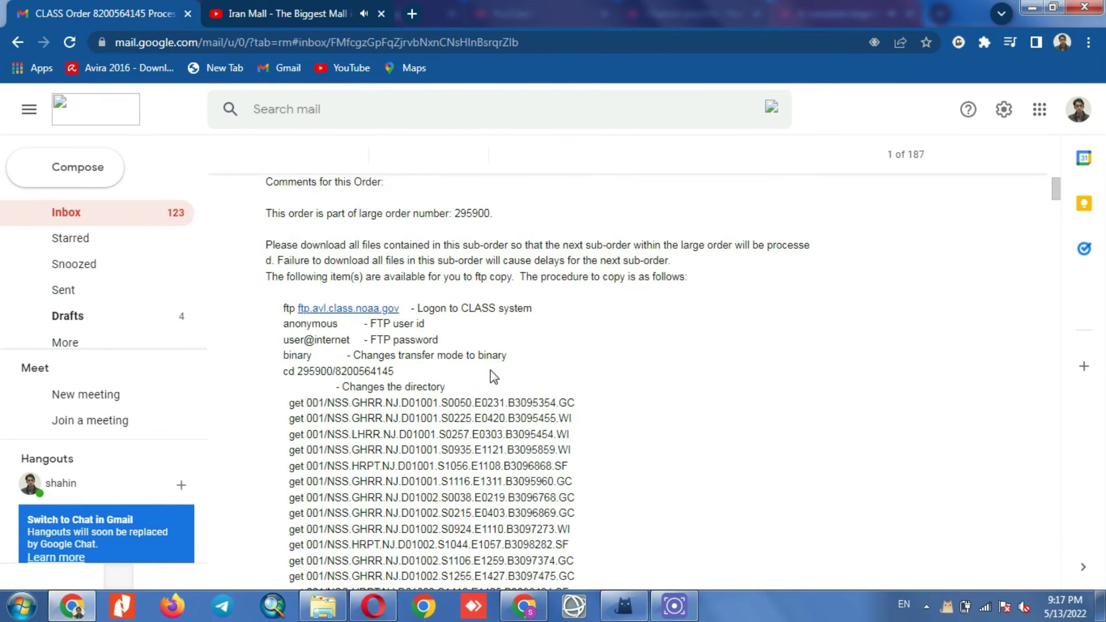